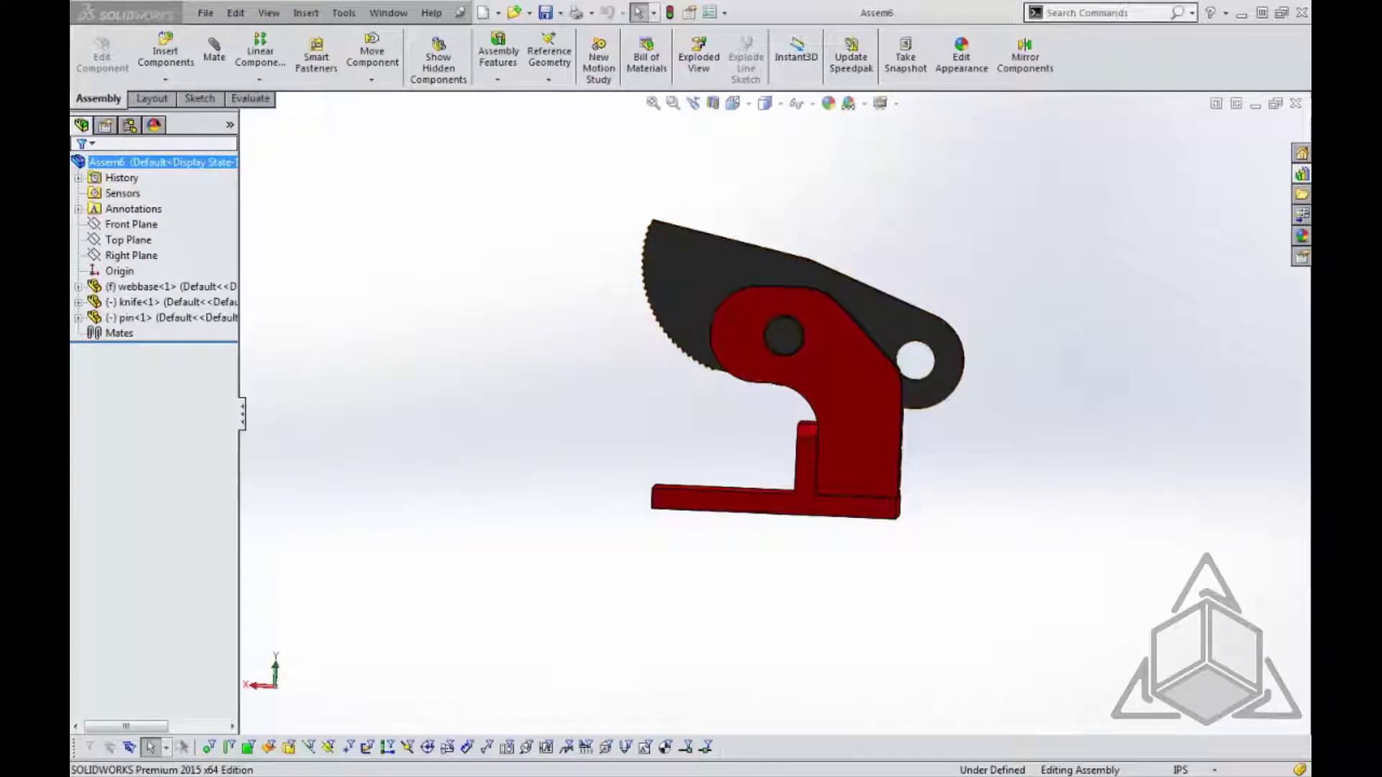
View the Lift Horizontal Clamp reference page on GrabCAD in the browser, and return to the clamp assembly in SOLIDWORKS
key(alt+Tab)
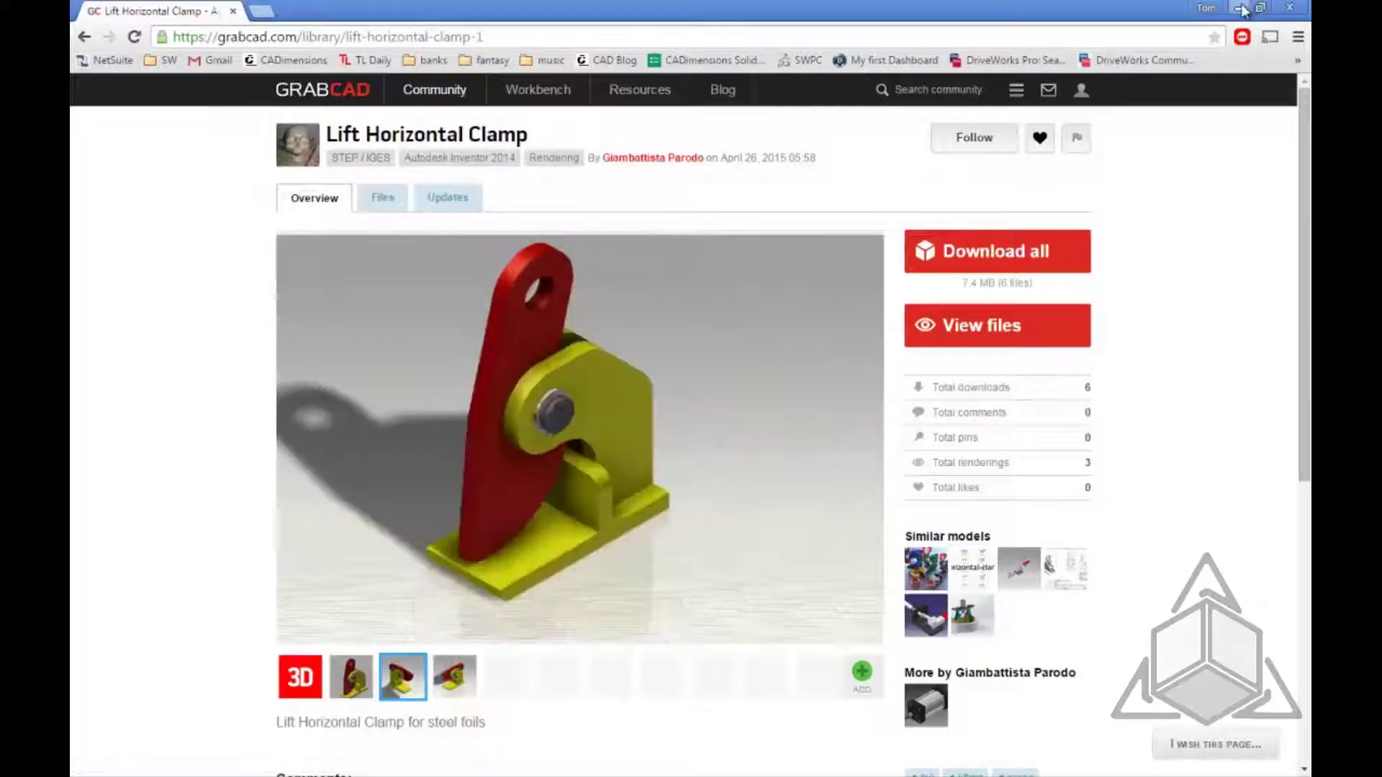
key(alt+Tab)
mouse_move(876, 243)
middle_down()
mouse_move(906, 246)
mouse_move(880, 259)
mouse_move(897, 240)
mouse_move(900, 253)
middle_up()
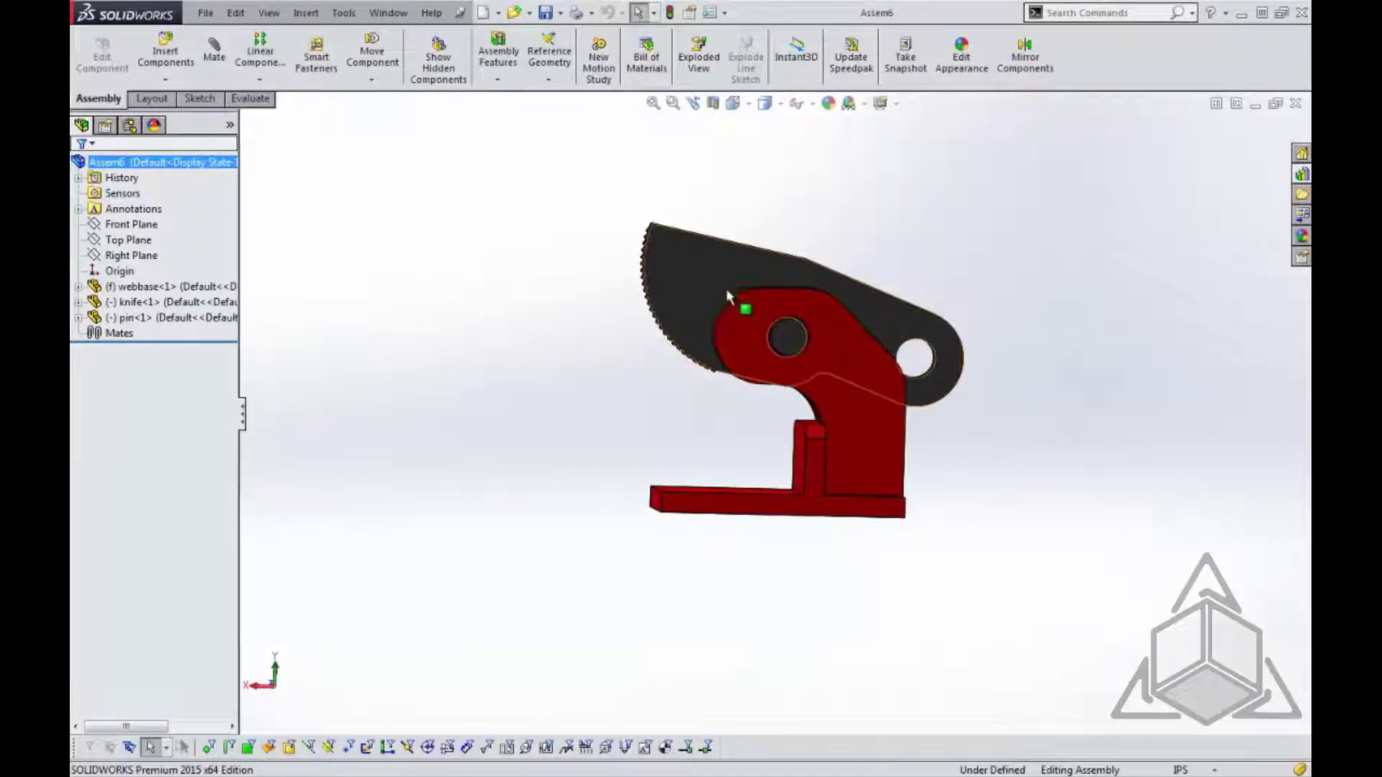
Expand the webbase and knife components in the assembly tree and inspect their imported features
mouse_move(729, 286)
mouse_down()
mouse_move(713, 266)
mouse_move(738, 282)
mouse_move(723, 279)
mouse_up()
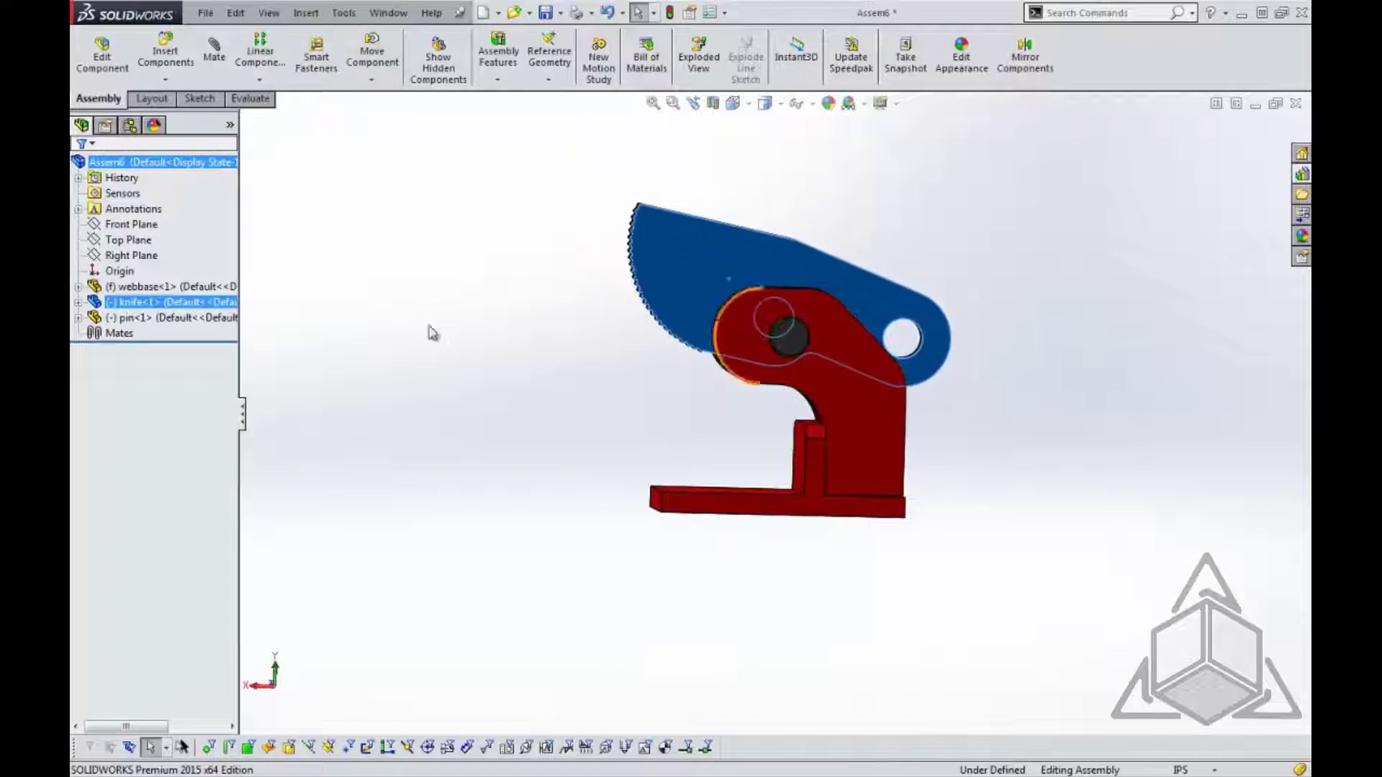
click(78, 286)
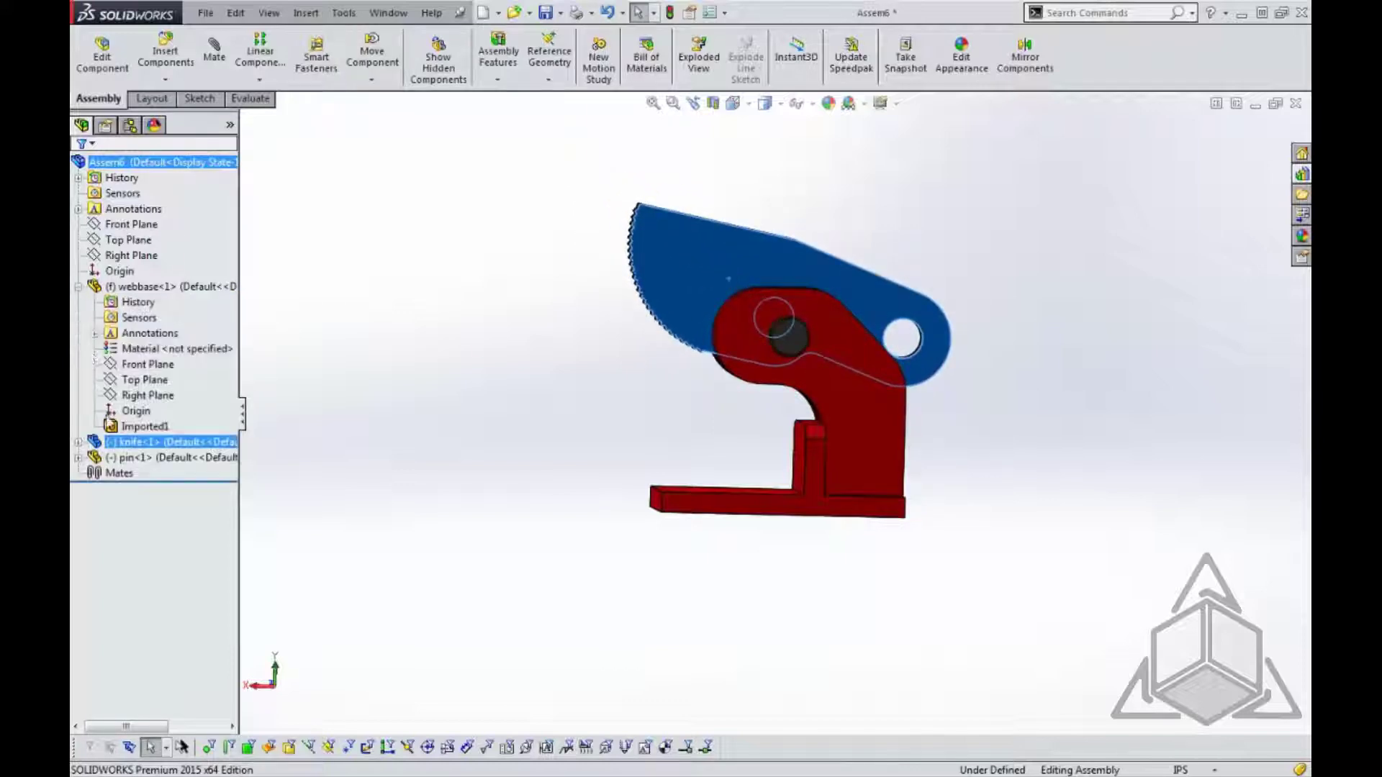
click(118, 428)
click(78, 442)
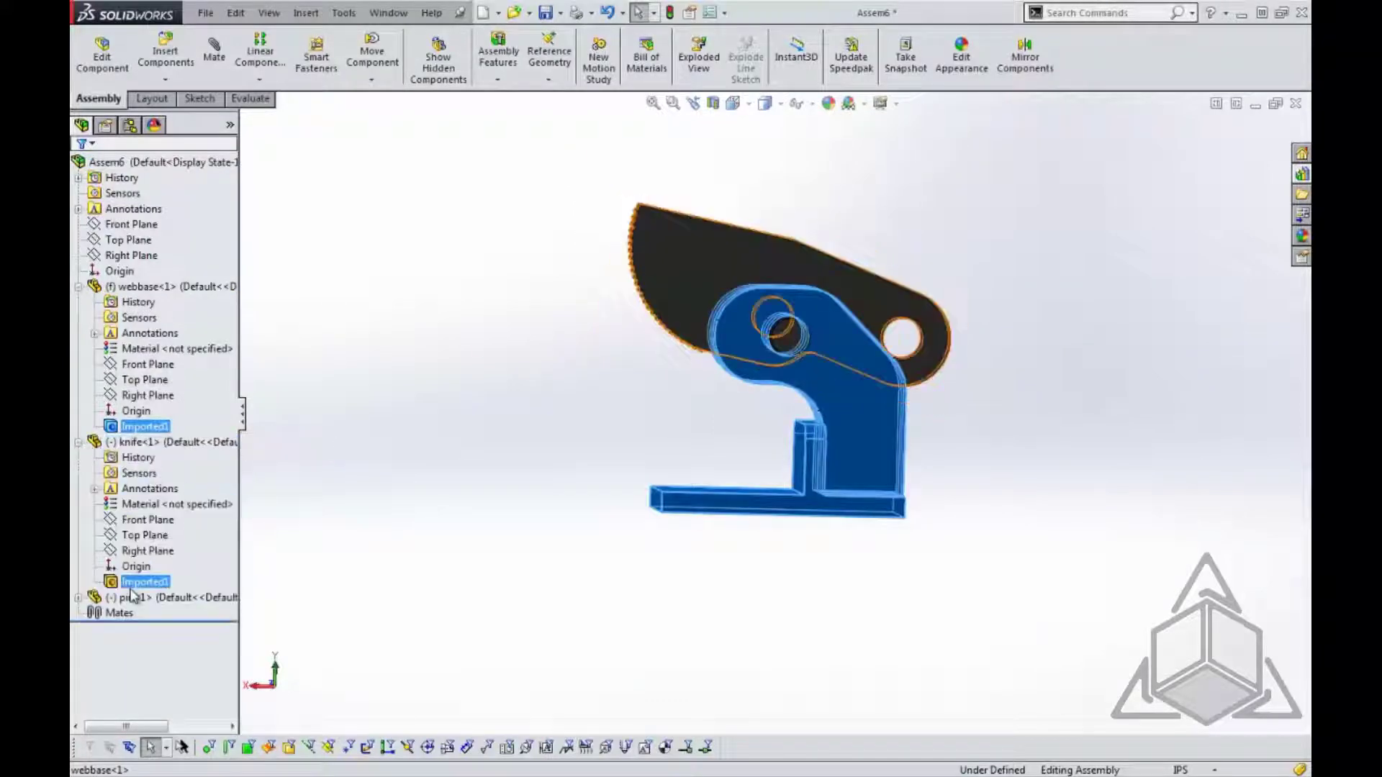
click(537, 345)
Move the knife up and out of the web base, and pull the pin out of its hole
middle_drag(783, 347, 783, 429)
scroll(755, 331, down, 2)
drag(755, 249, 670, 113)
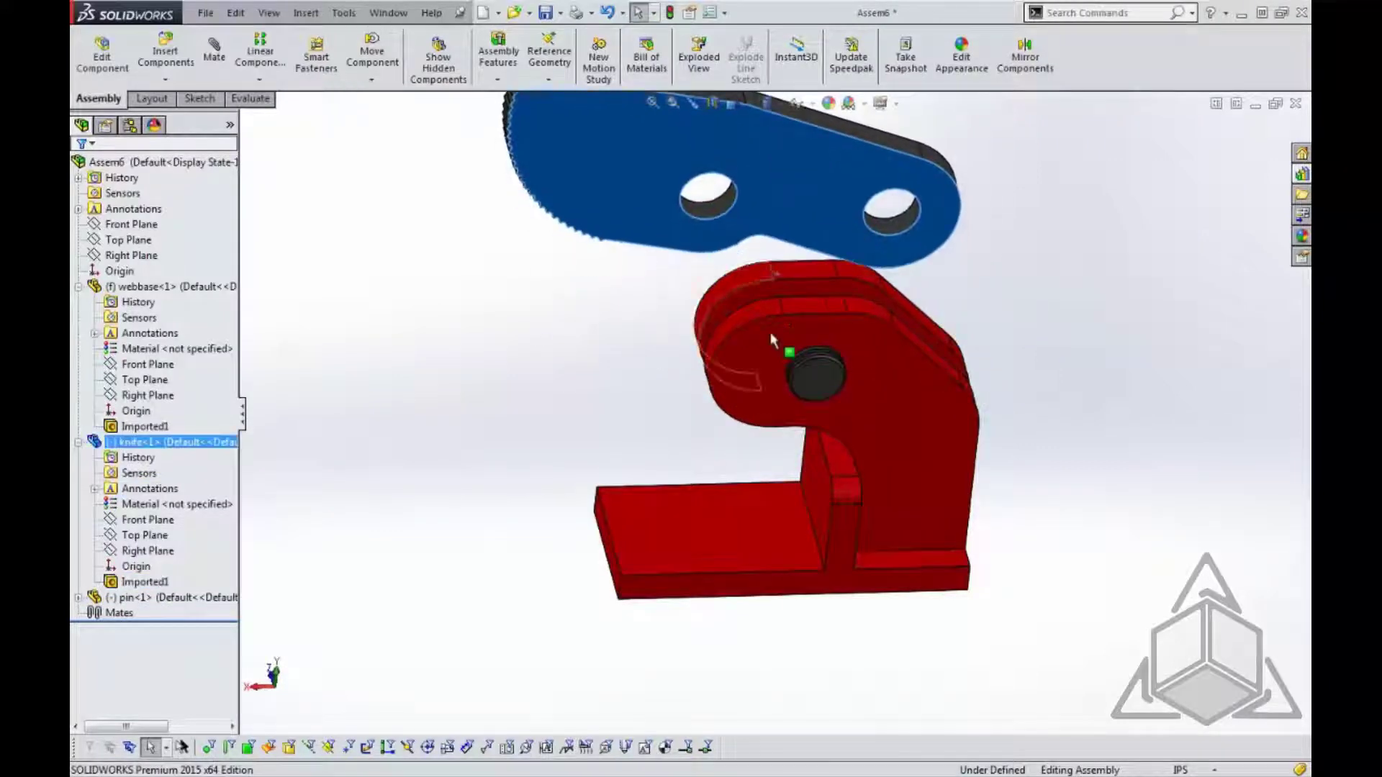
drag(809, 387, 602, 382)
click(647, 463)
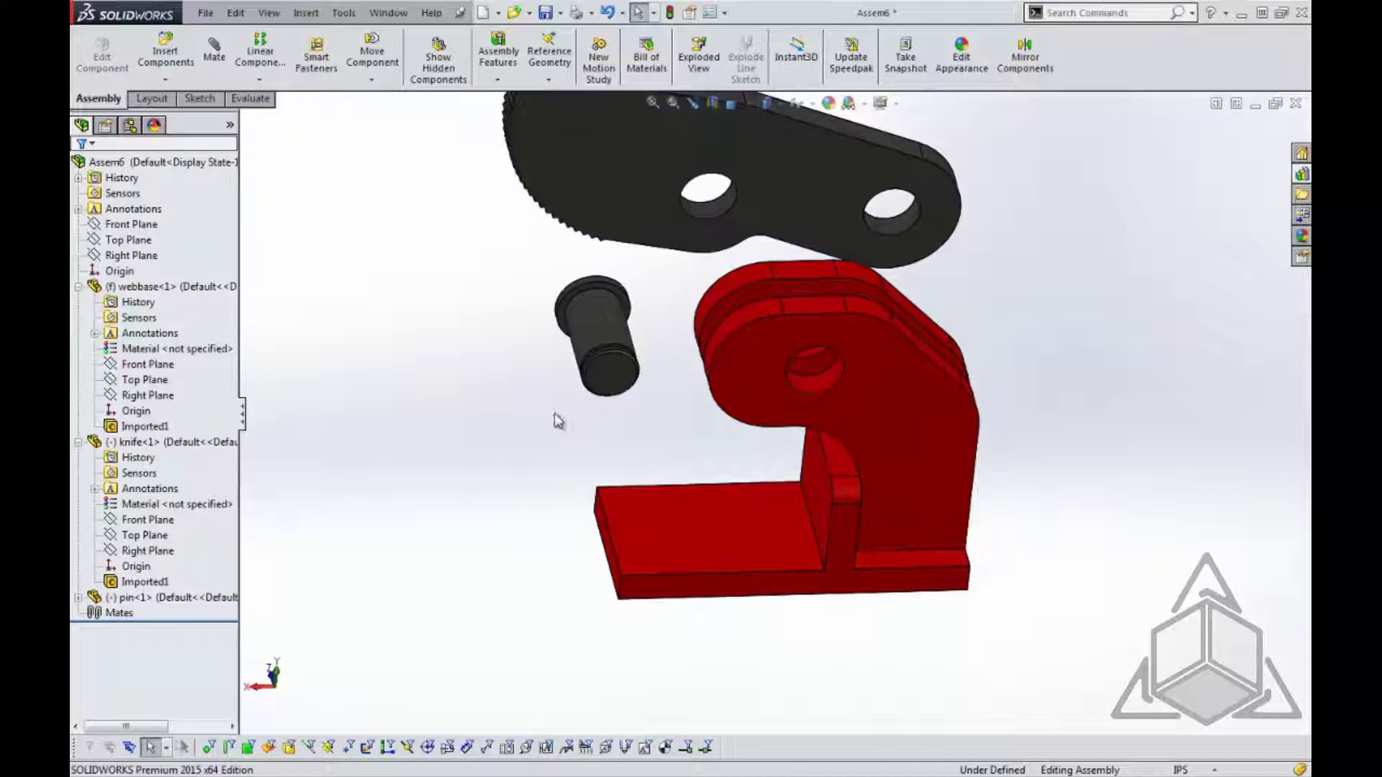
Add a concentric mate between the pin's cylindrical face and the hole in the web base
right_drag(502, 483, 504, 428)
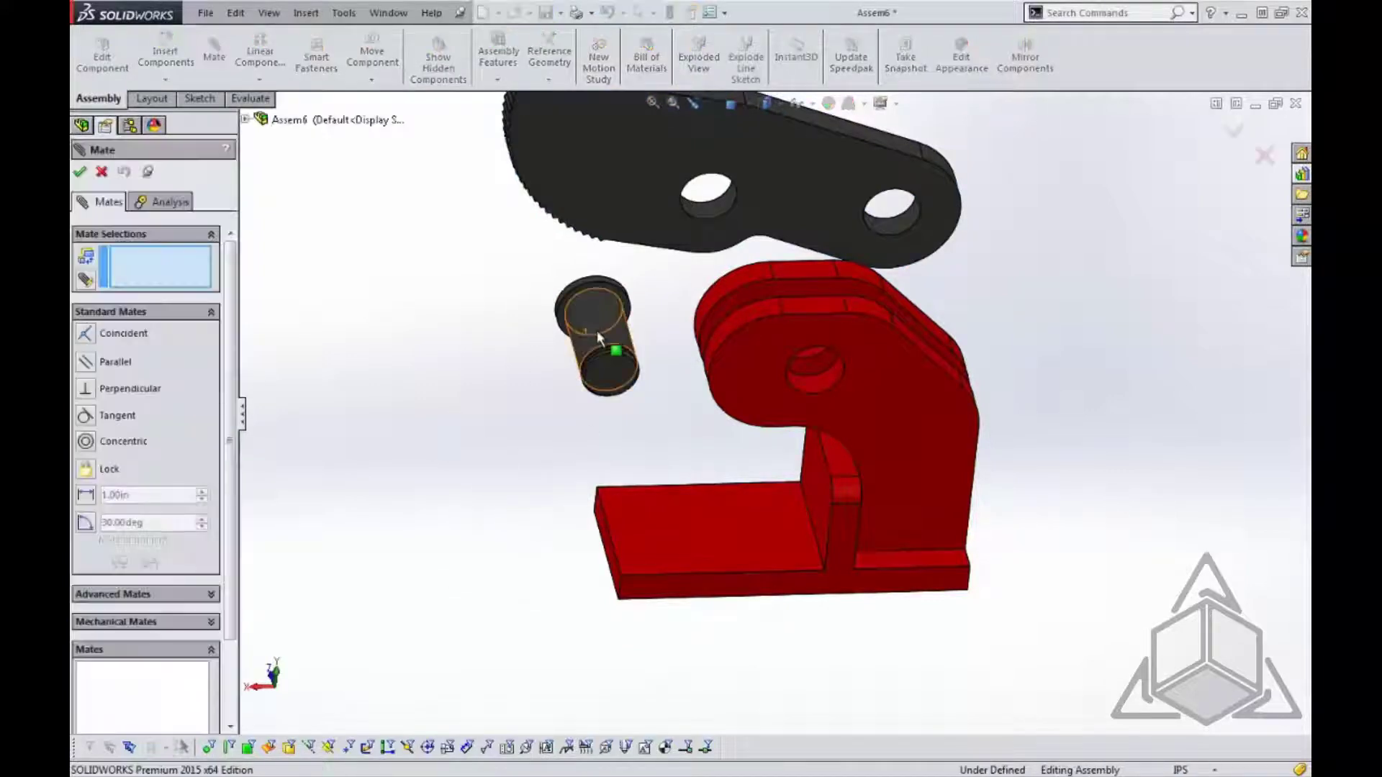
click(599, 335)
click(818, 385)
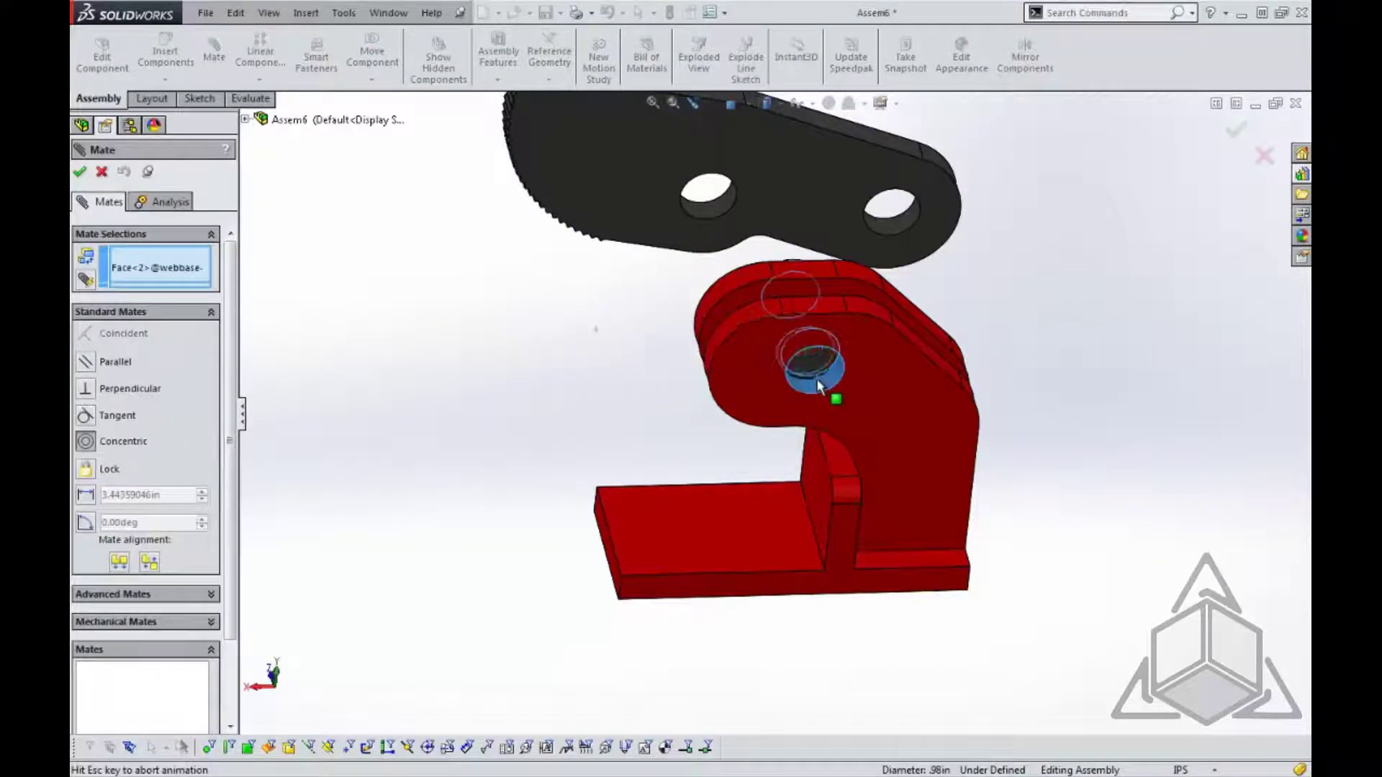
click(1030, 343)
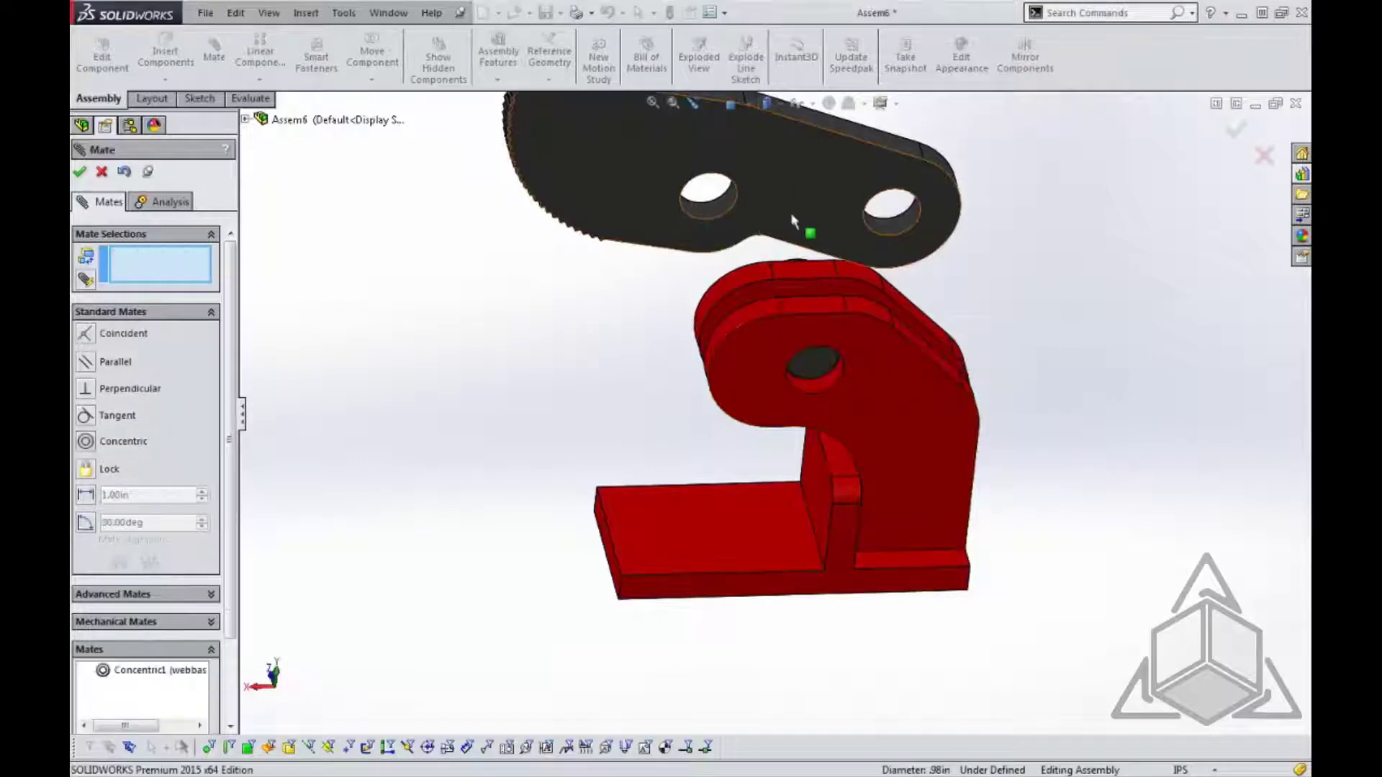
Add a concentric mate between the knife's middle hole and the pin
click(708, 215)
scroll(710, 221, down, 2)
scroll(778, 313, up, 2)
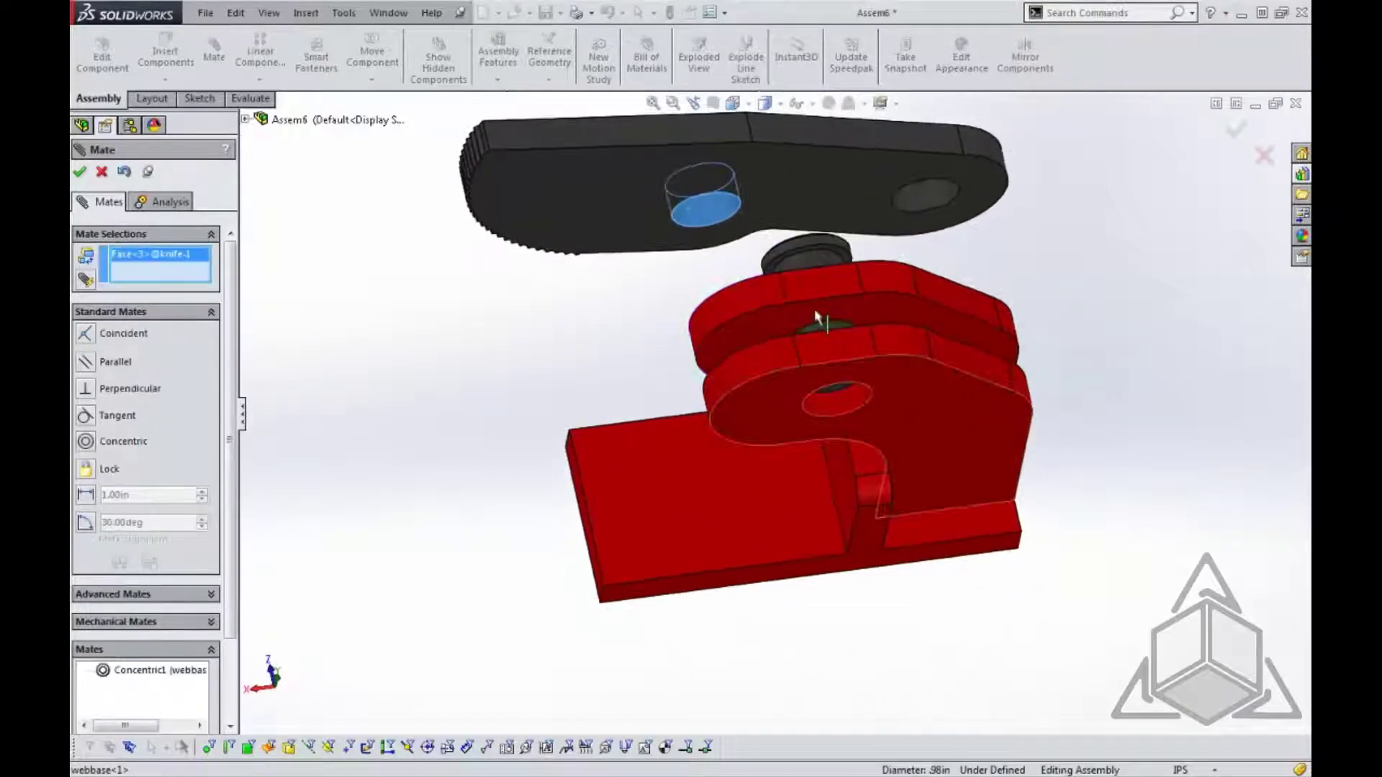
click(823, 257)
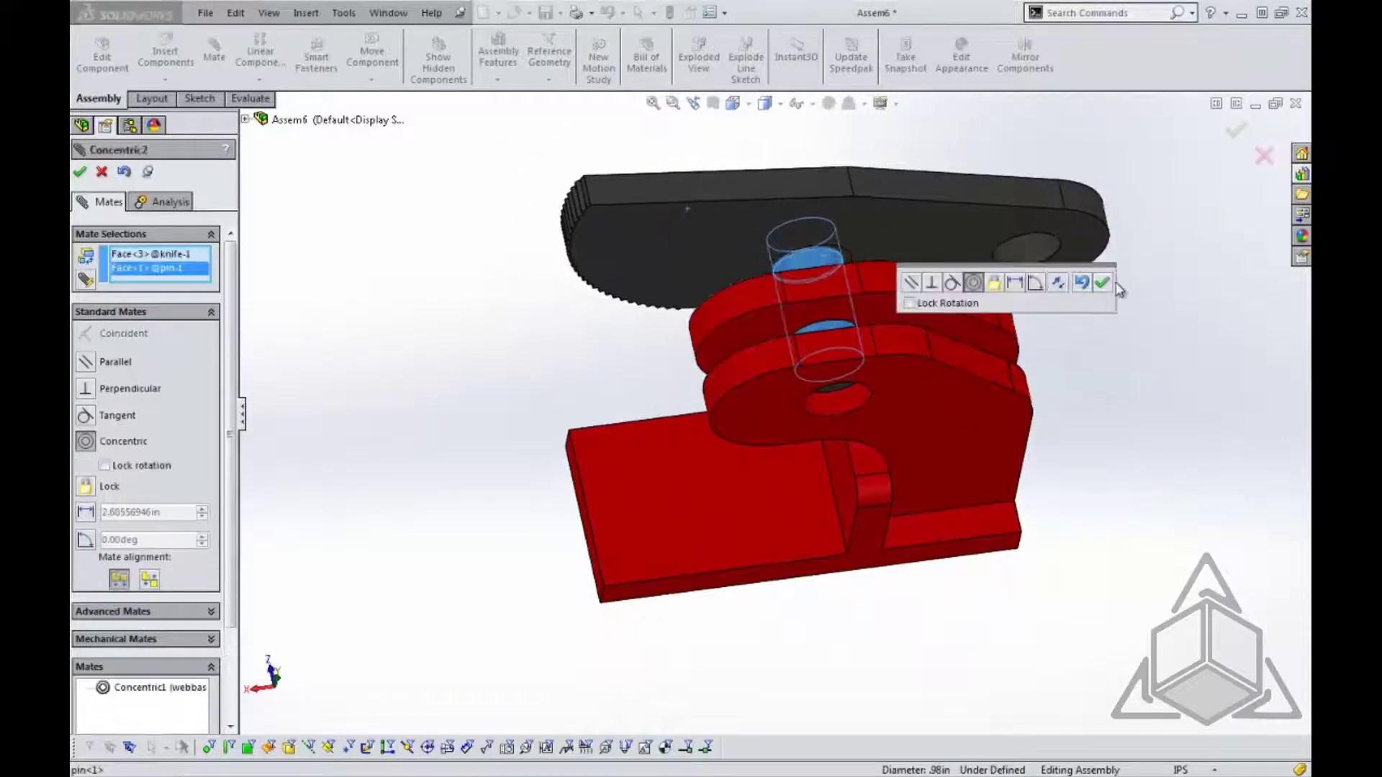
click(1102, 282)
Add a coincident mate between the inner face of the pin's head and the outer side face of the web base
scroll(844, 308, down, 5)
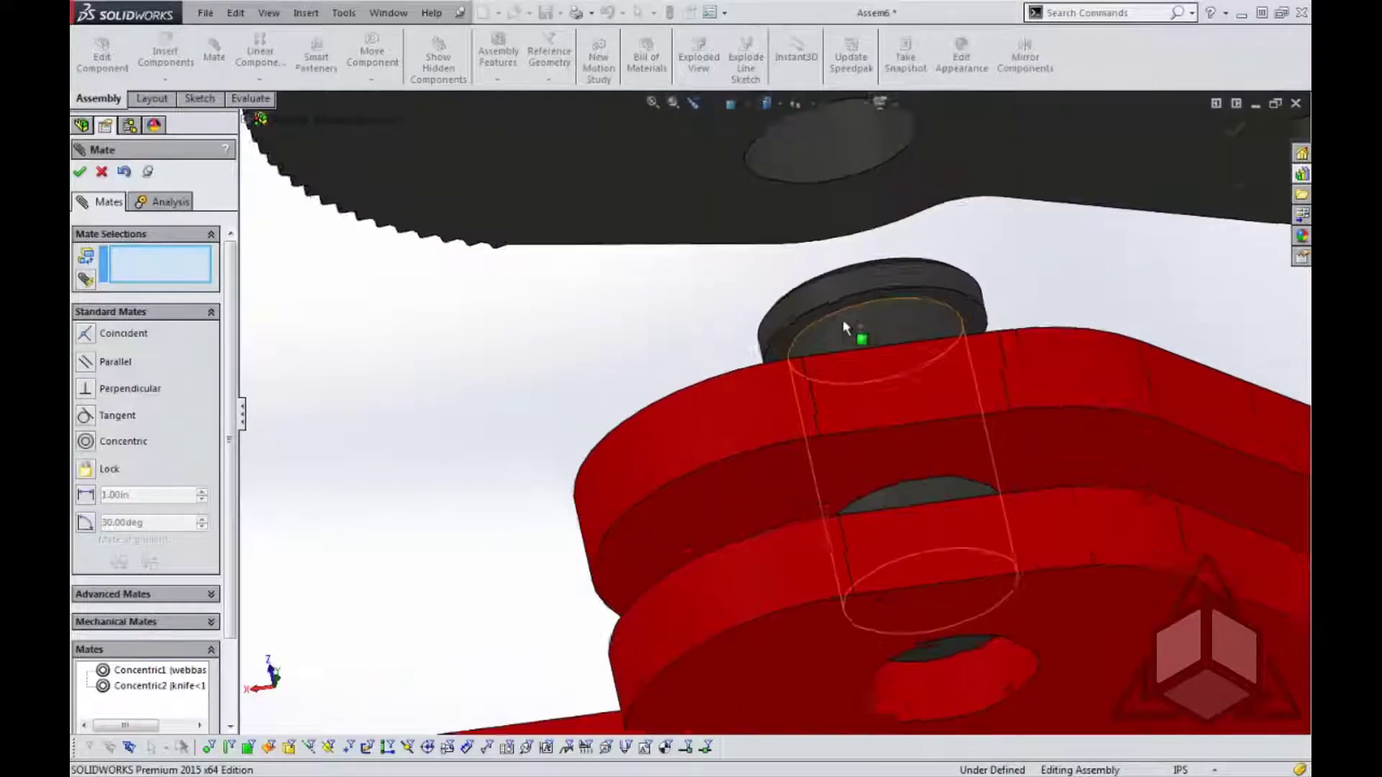
click(792, 327)
middle_drag(792, 328, 750, 606)
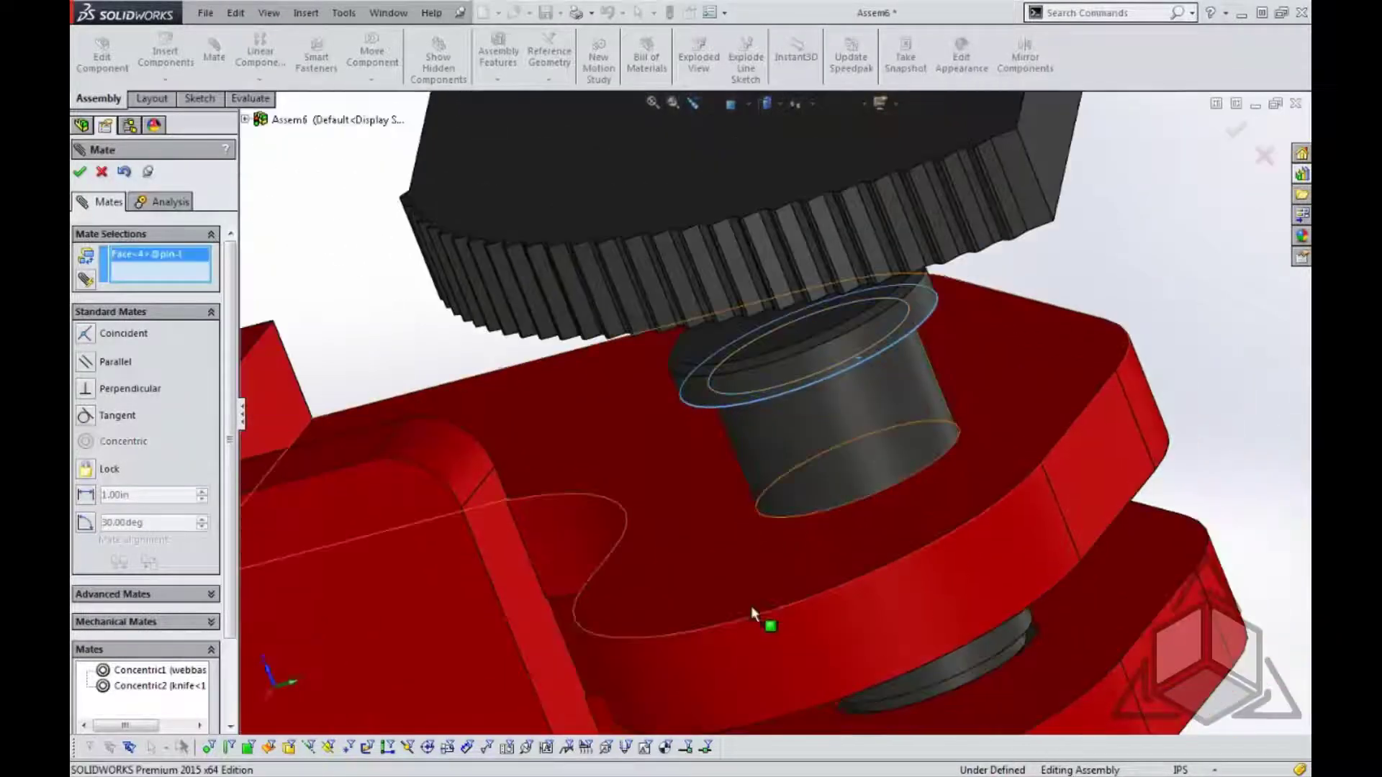
click(742, 592)
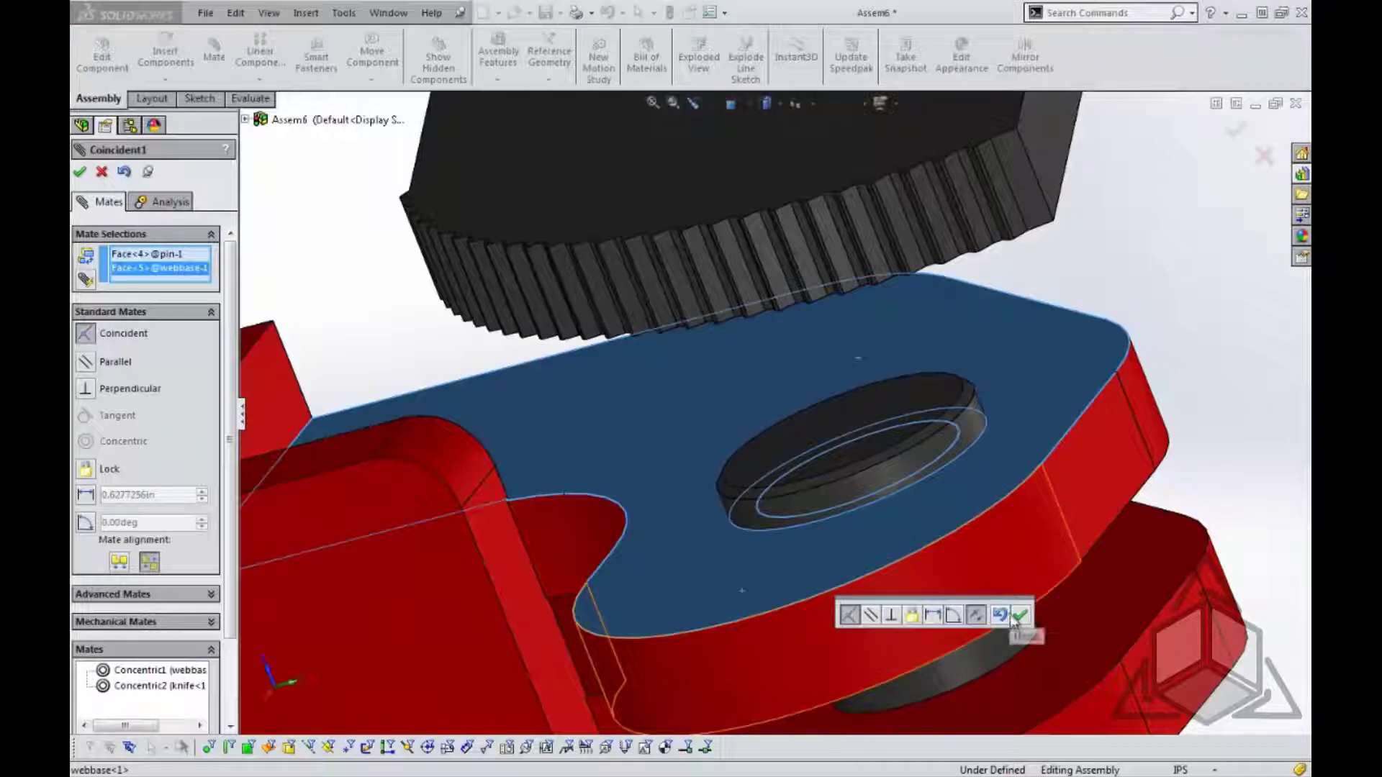
click(1018, 615)
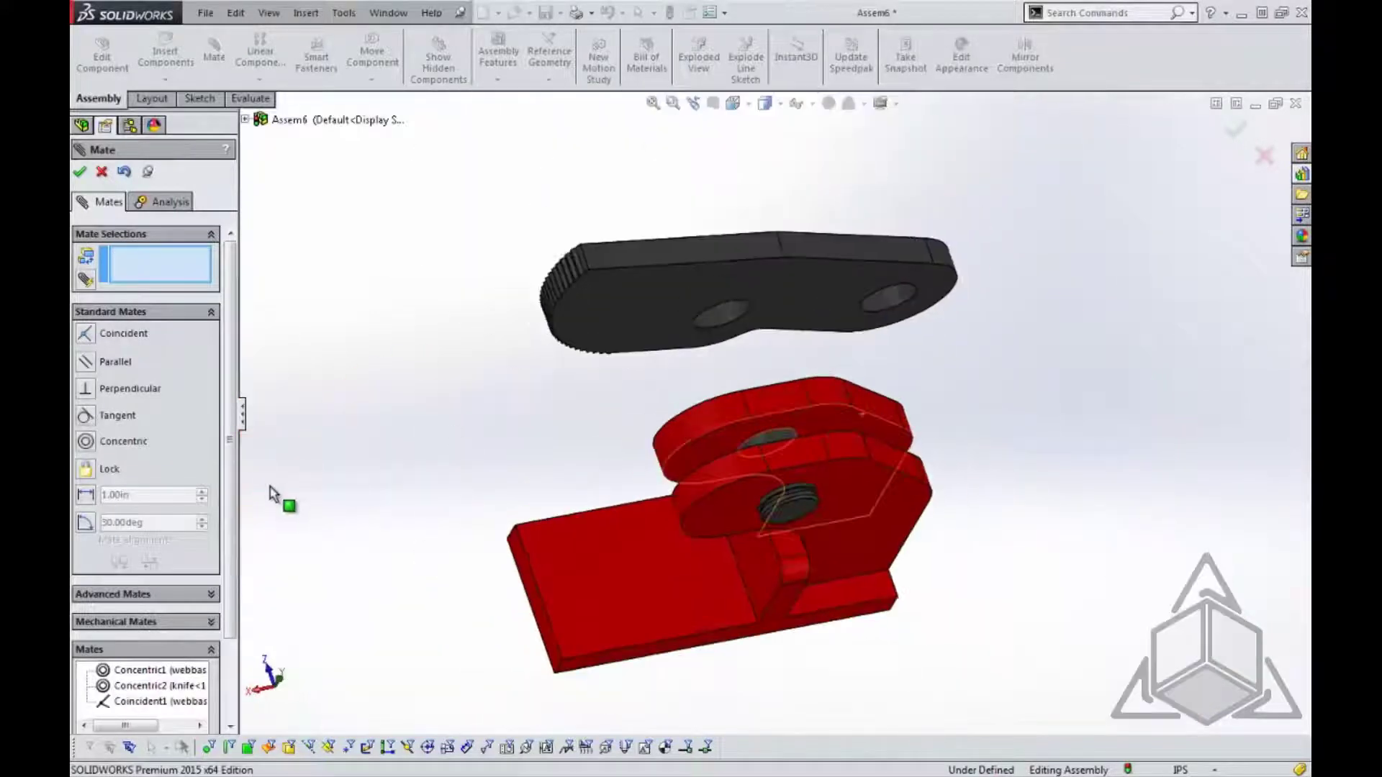
Add a centered width mate with the web base's two inner slot faces as width and the knife's two side faces as tab, and finish mating
click(165, 596)
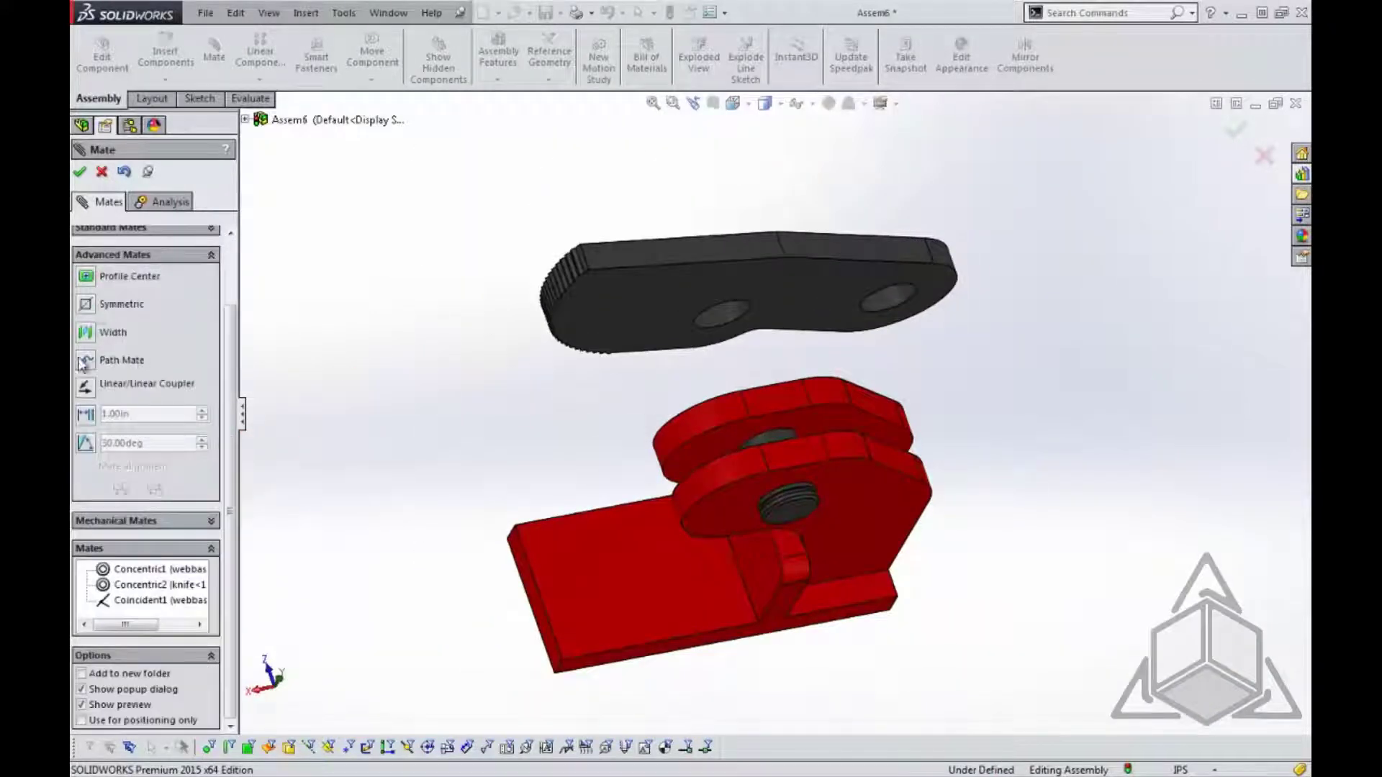
click(86, 332)
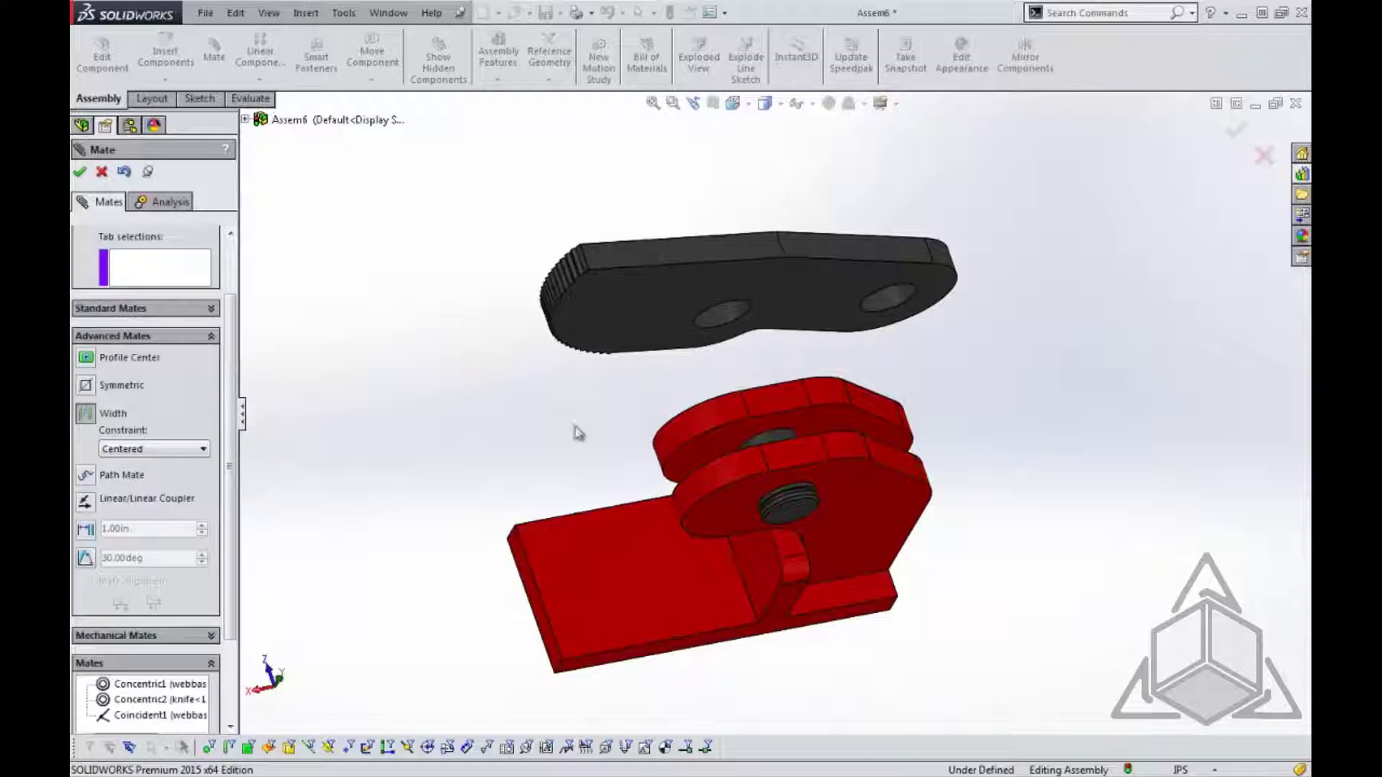
click(731, 449)
middle_drag(731, 449, 730, 335)
click(758, 514)
click(609, 300)
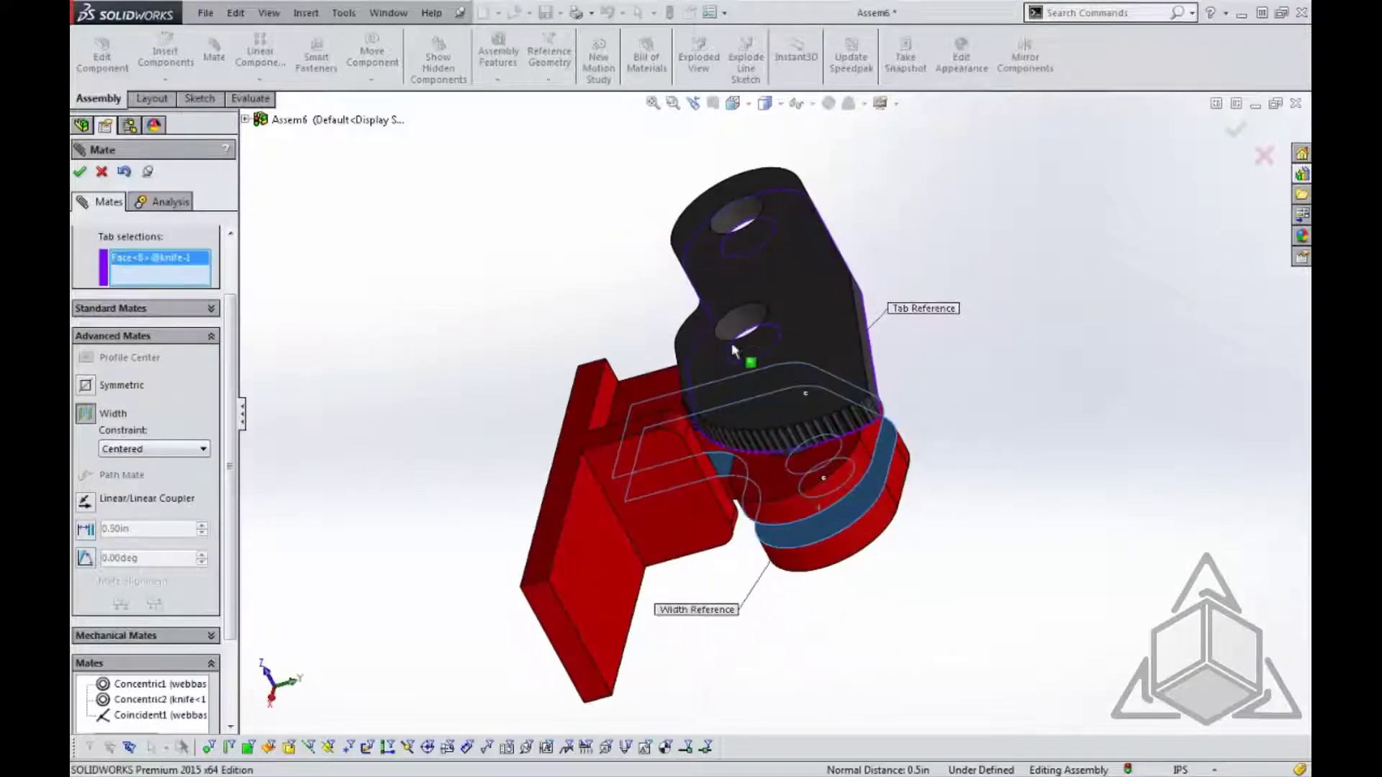
click(730, 341)
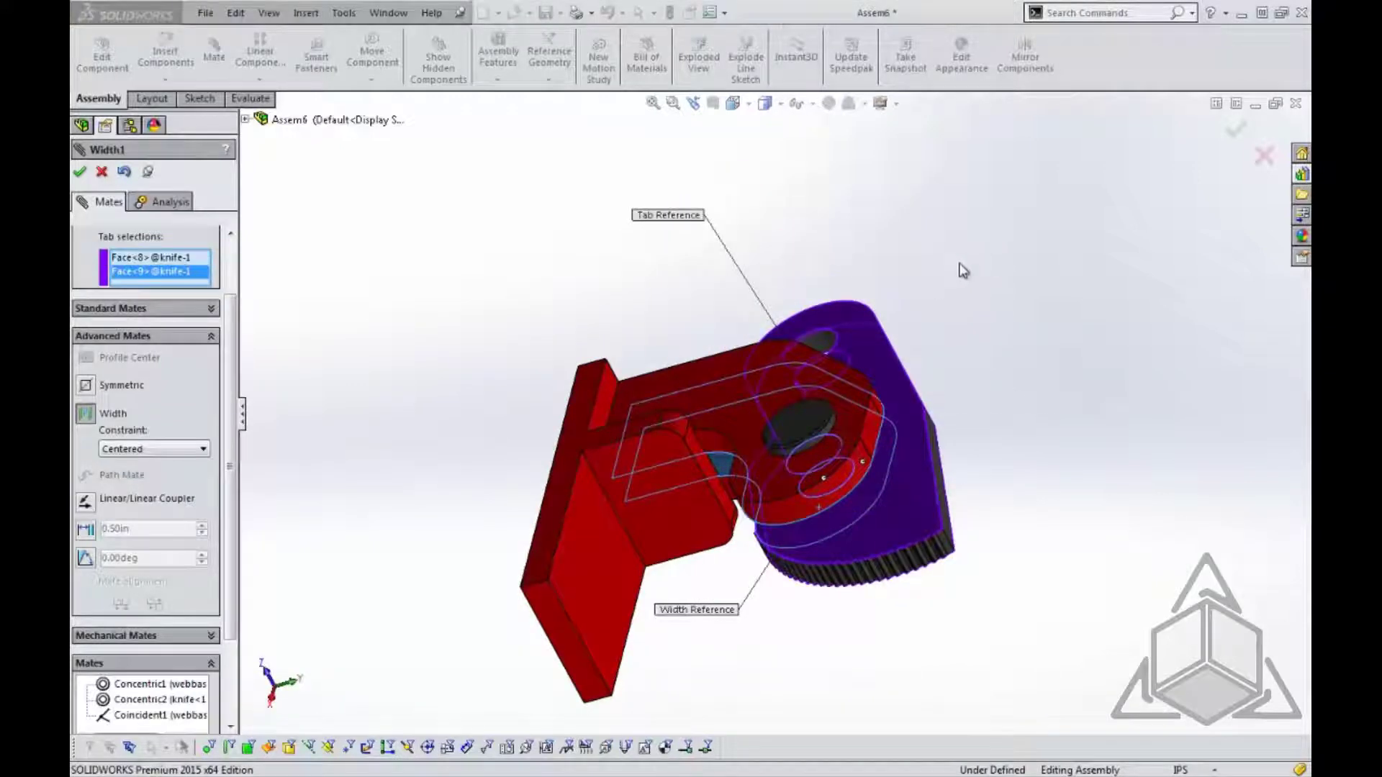
click(1236, 130)
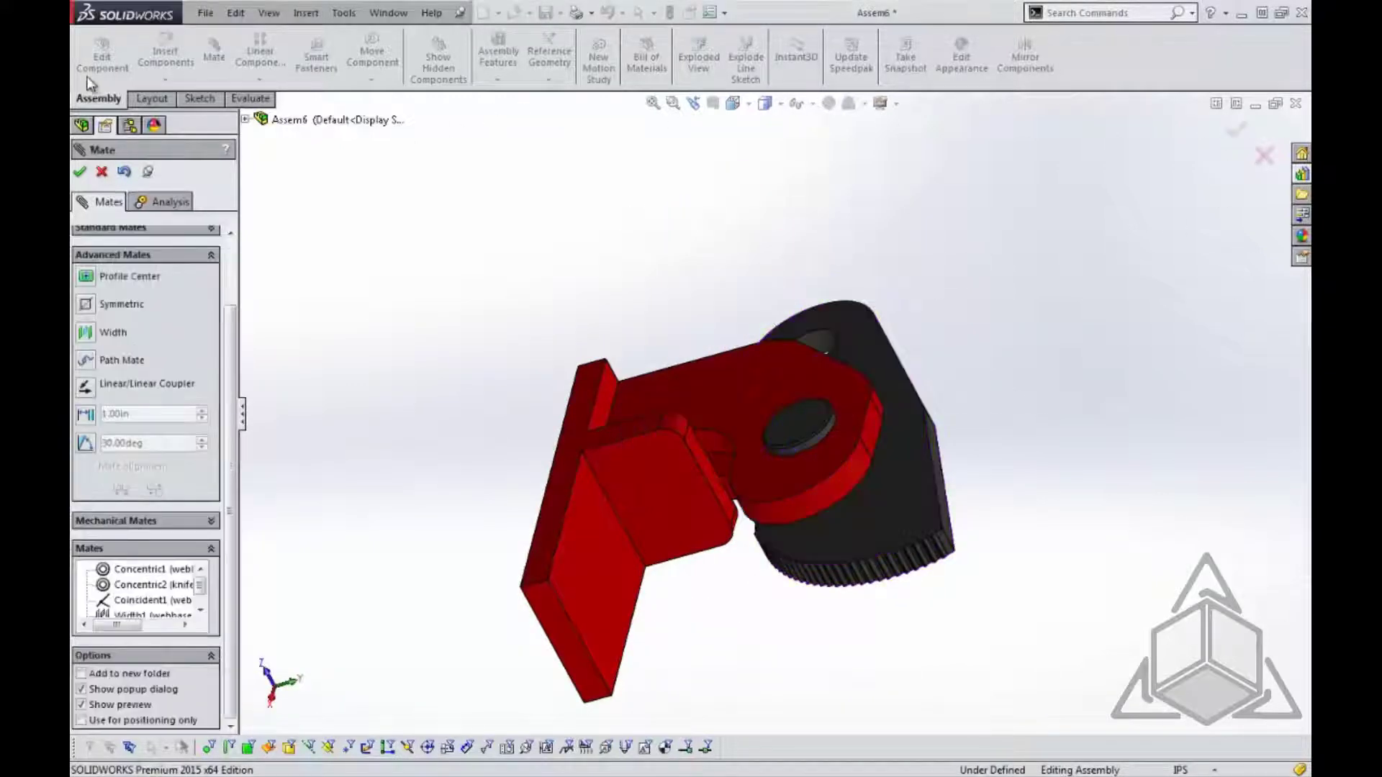
click(79, 173)
Show the assembly in the Back view and swing the knife about the pin to test its motion against the base
middle_drag(512, 408, 808, 475)
click(808, 246)
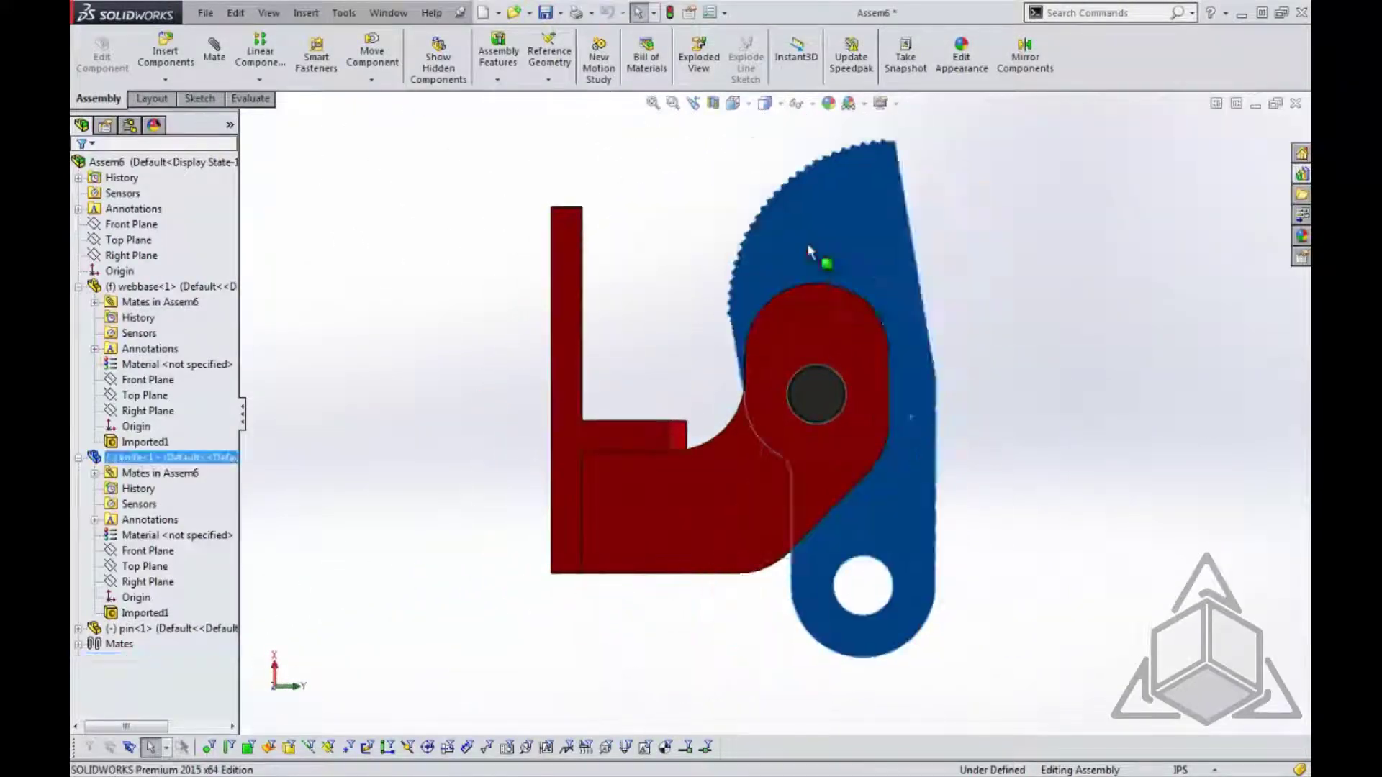
middle_drag(820, 392, 1026, 394)
right_drag(1029, 393, 1101, 393)
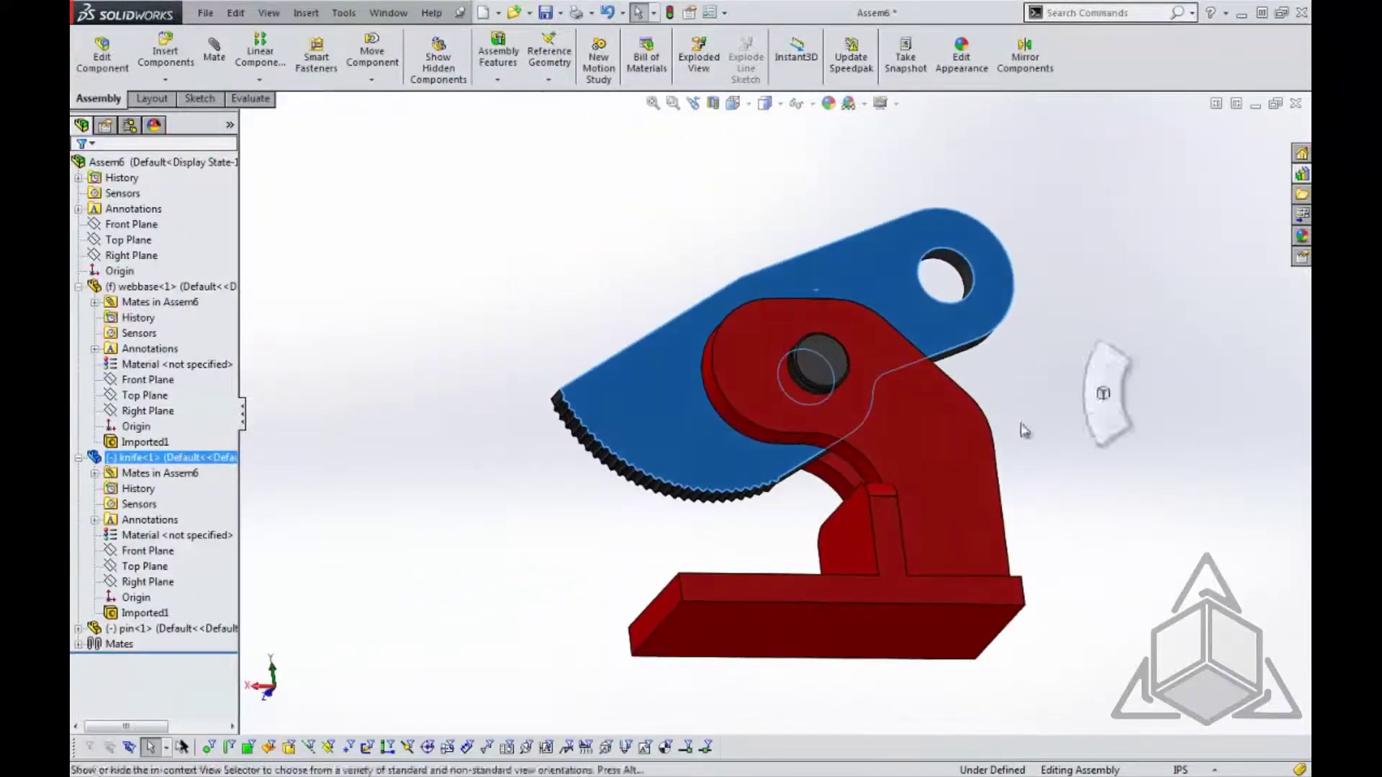
click(831, 396)
drag(614, 462, 555, 432)
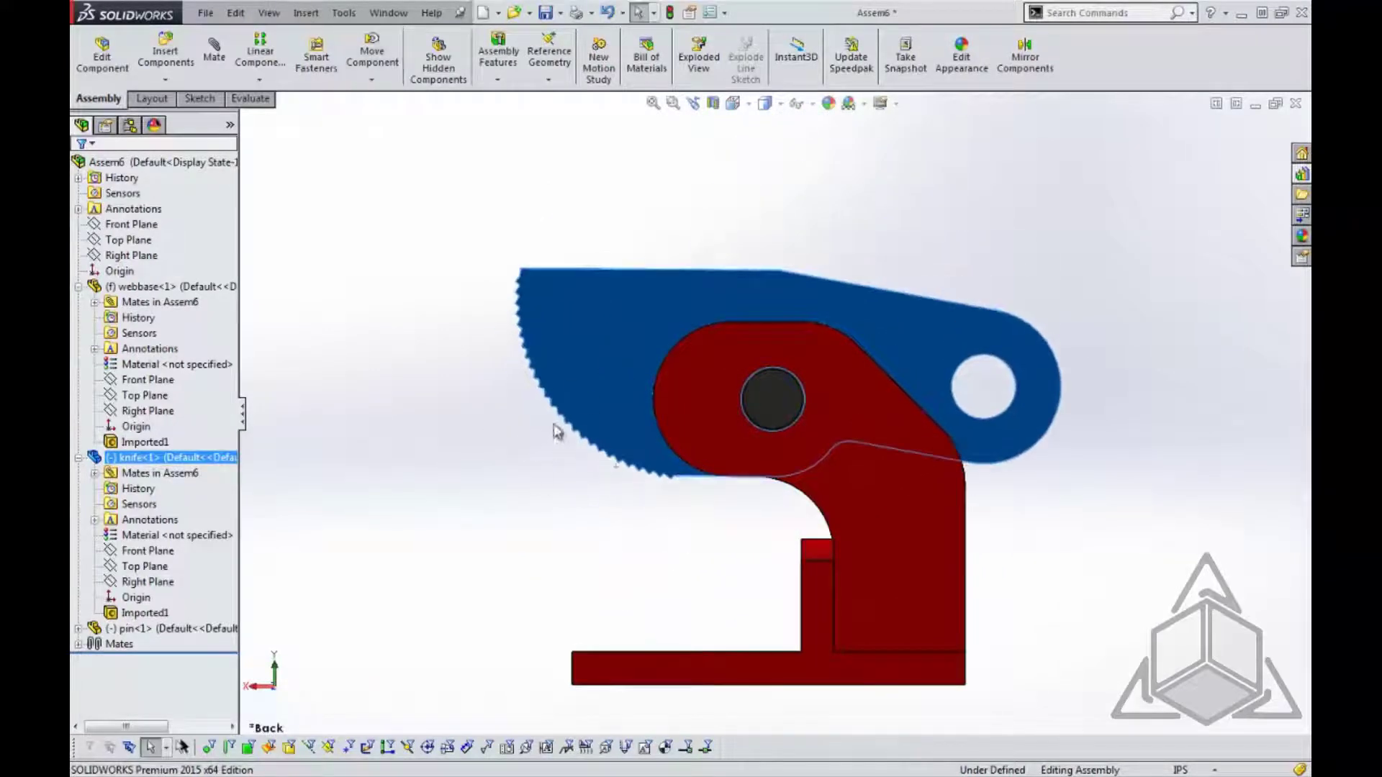
drag(688, 456, 817, 573)
mouse_move(663, 520)
mouse_down()
mouse_move(723, 567)
mouse_move(651, 430)
mouse_move(616, 452)
mouse_move(546, 378)
mouse_move(575, 366)
mouse_up()
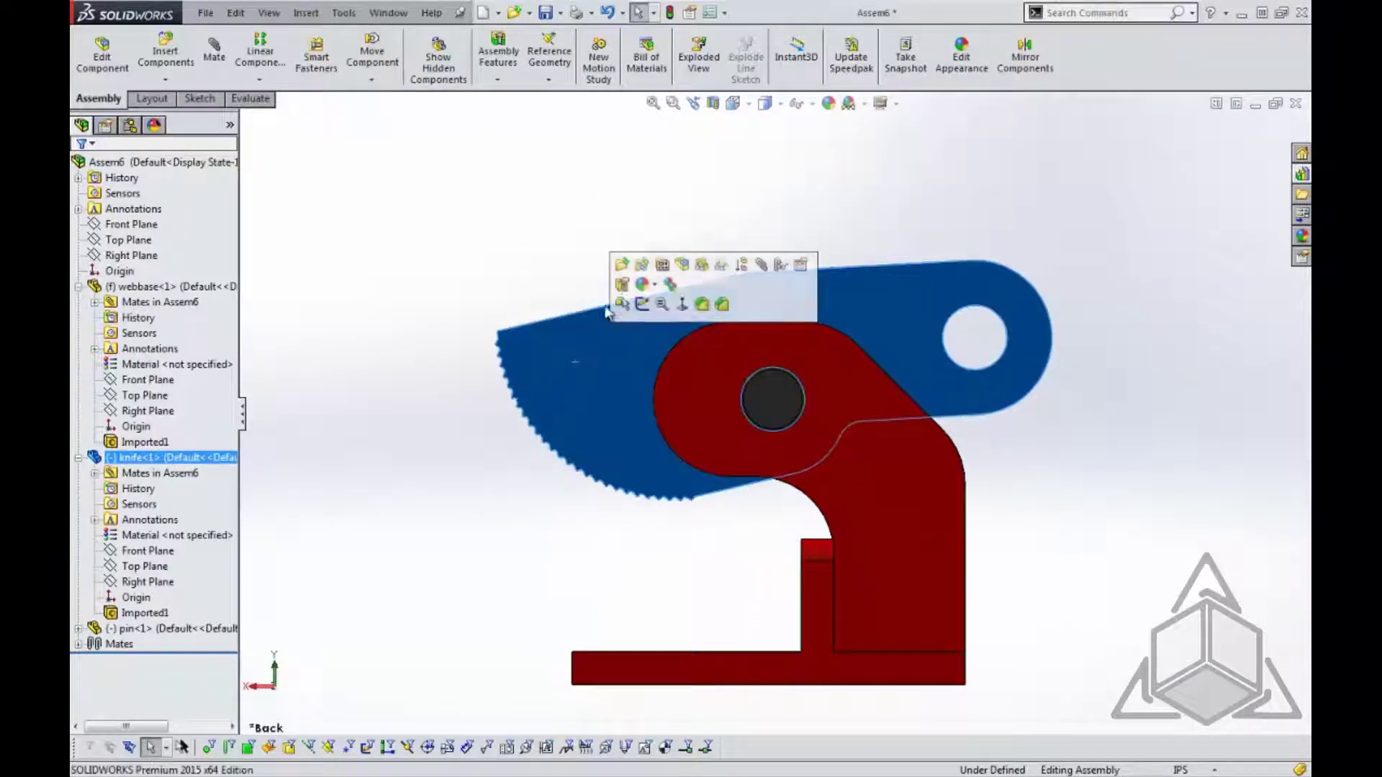
Open the knife part from the assembly in its own window and decline feature recognition
click(616, 265)
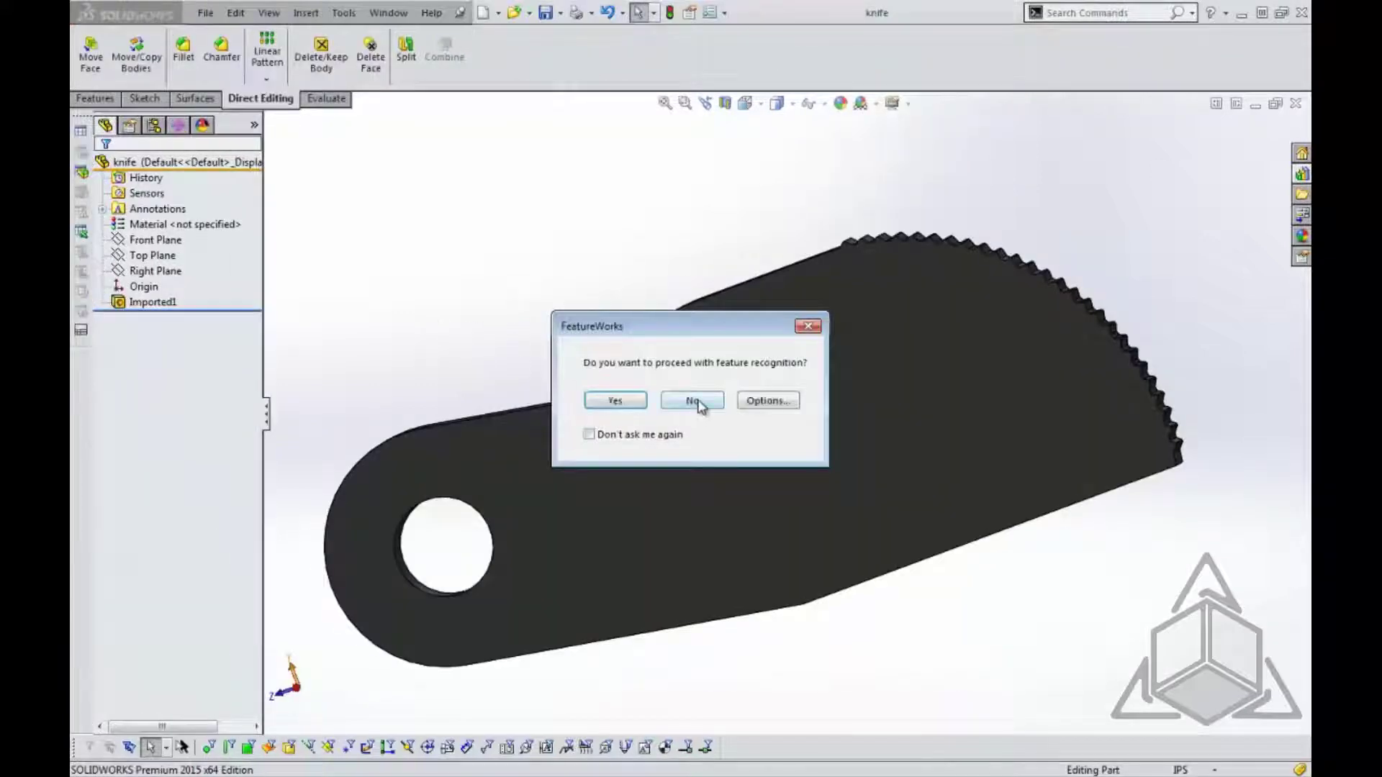
click(695, 403)
middle_drag(822, 392, 166, 328)
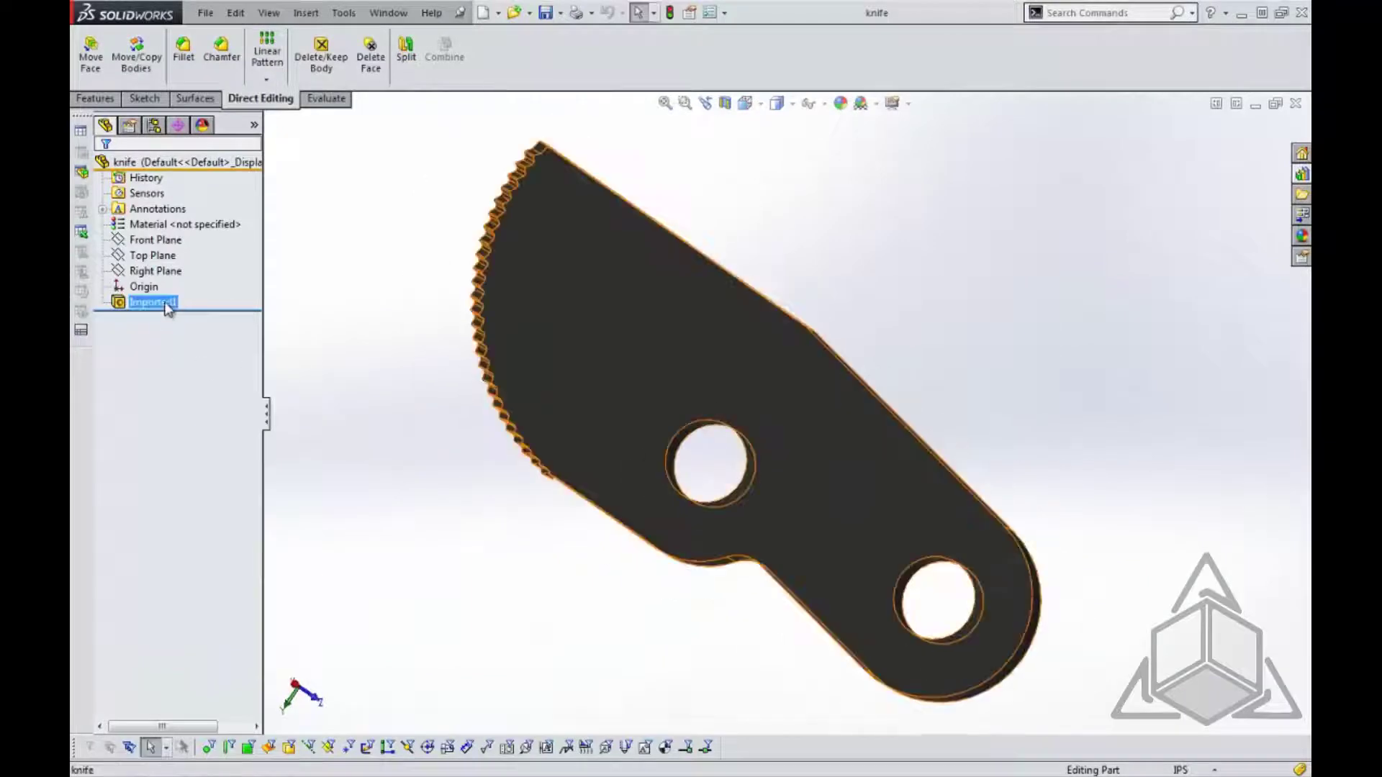
Inspect the knife's imported feature and check that the Direct Editing command set is enabled
click(153, 302)
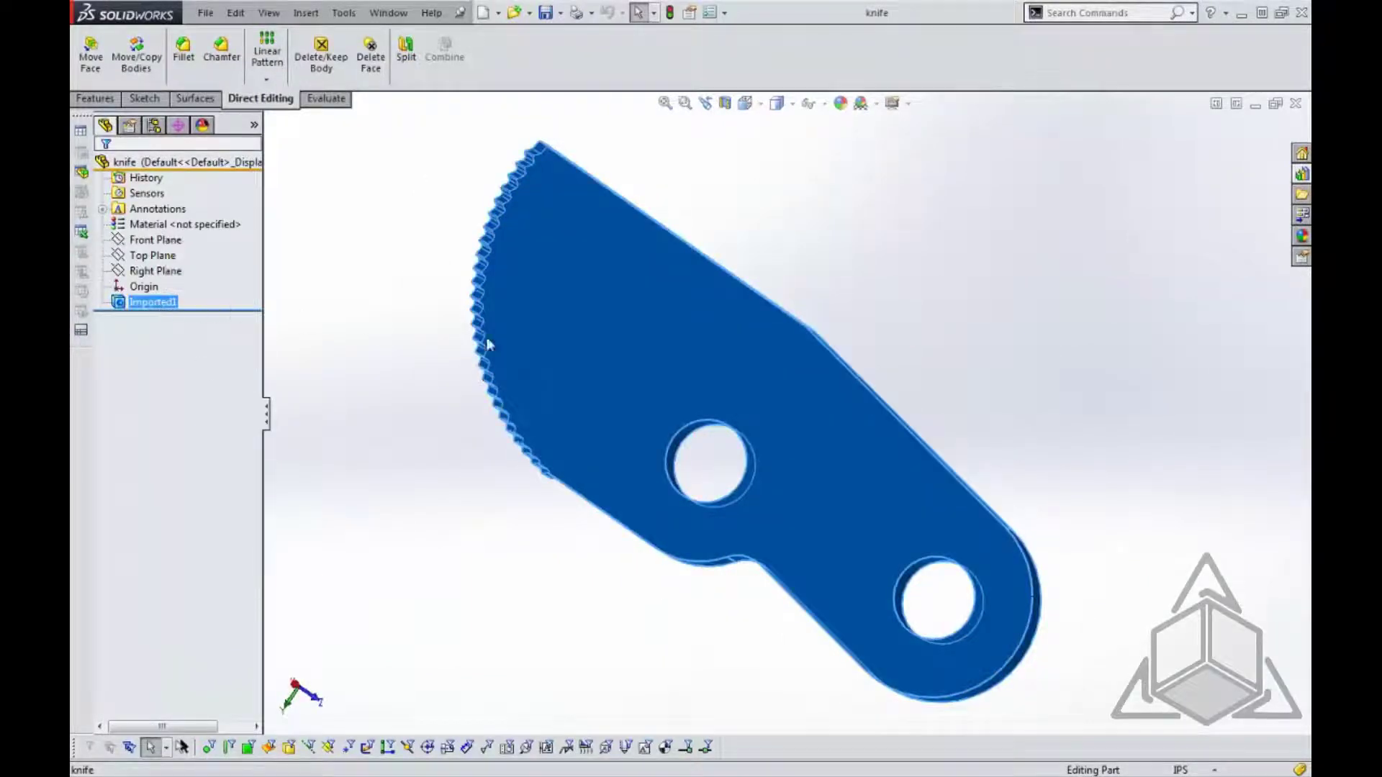
middle_drag(717, 369, 801, 426)
scroll(800, 426, up, 1)
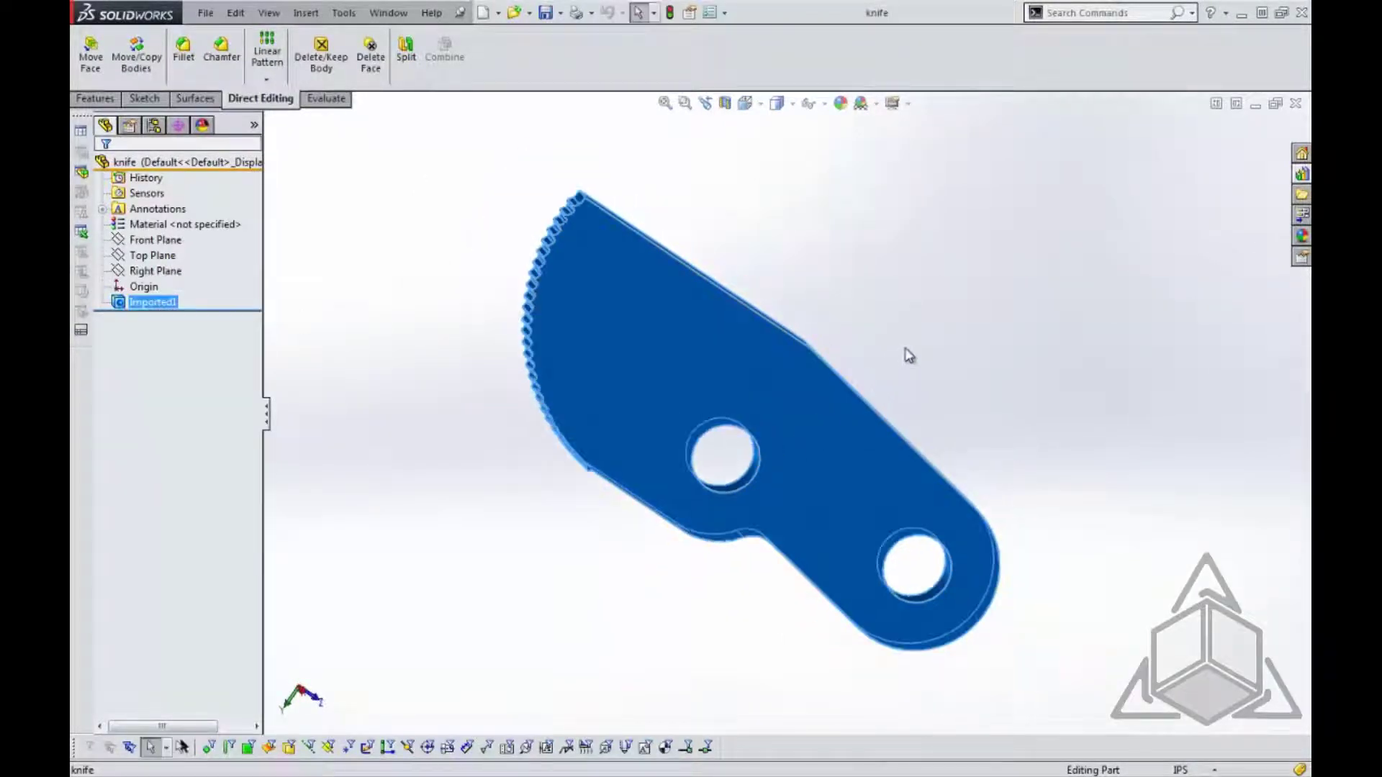
click(899, 348)
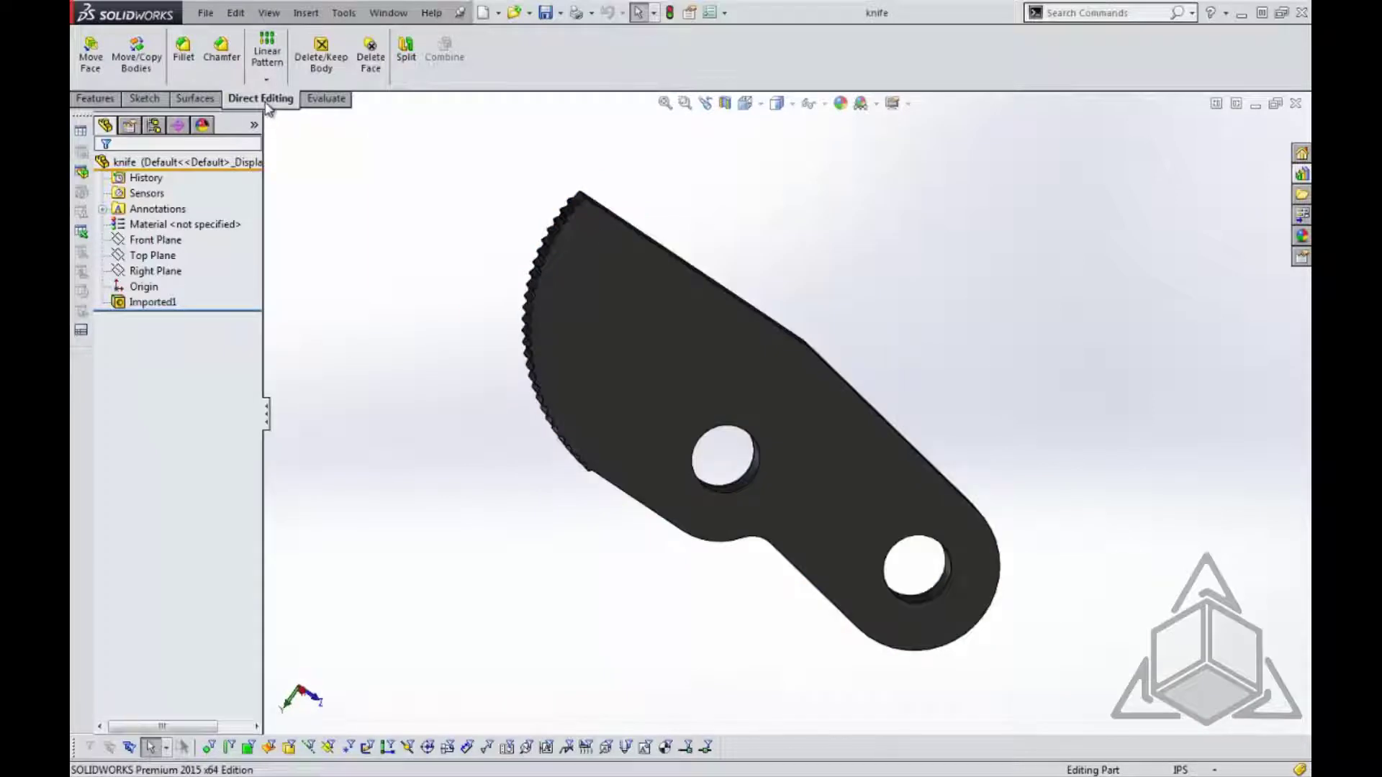
right_click(266, 104)
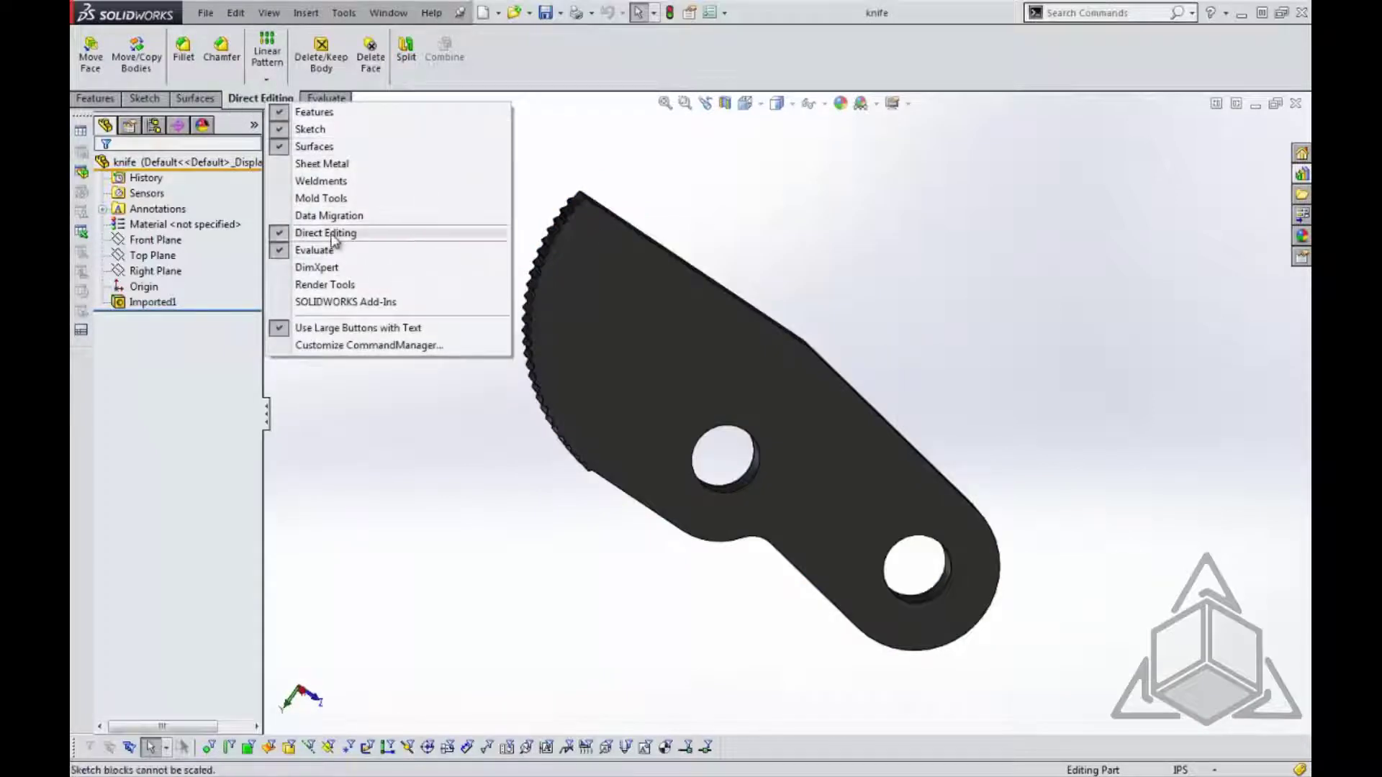
click(631, 203)
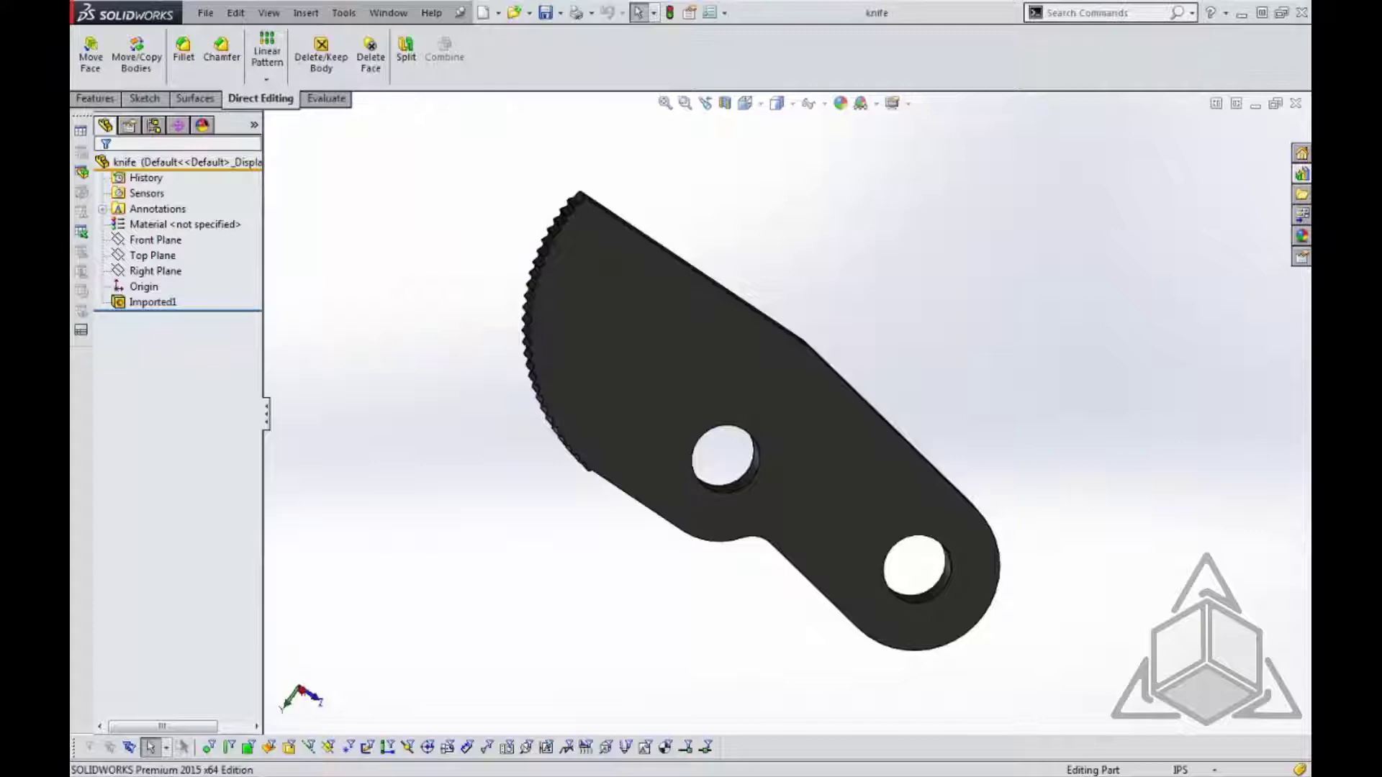
Translate the knife's middle hole face by about -0.39 in in Y and 0.63 in in Z with Move Face
click(90, 56)
scroll(734, 432, down, 3)
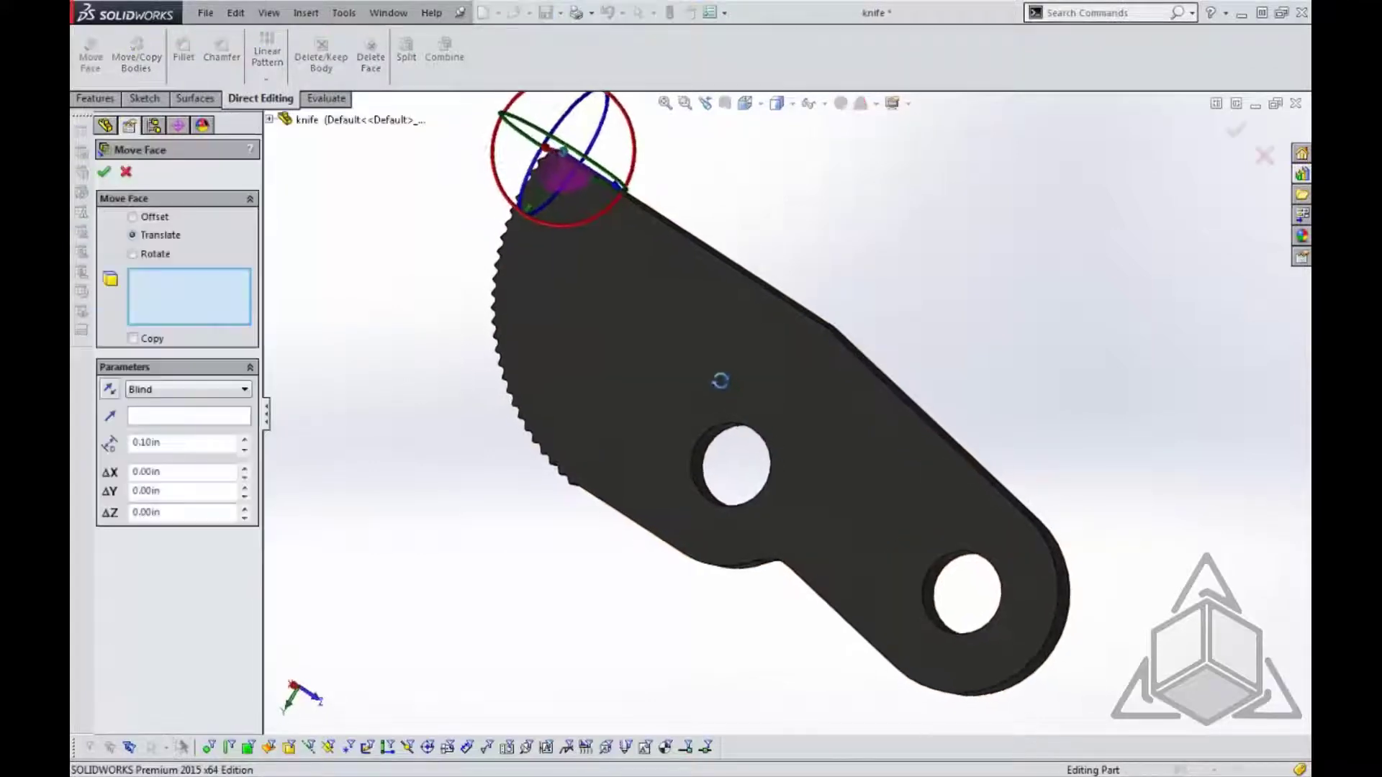
click(707, 486)
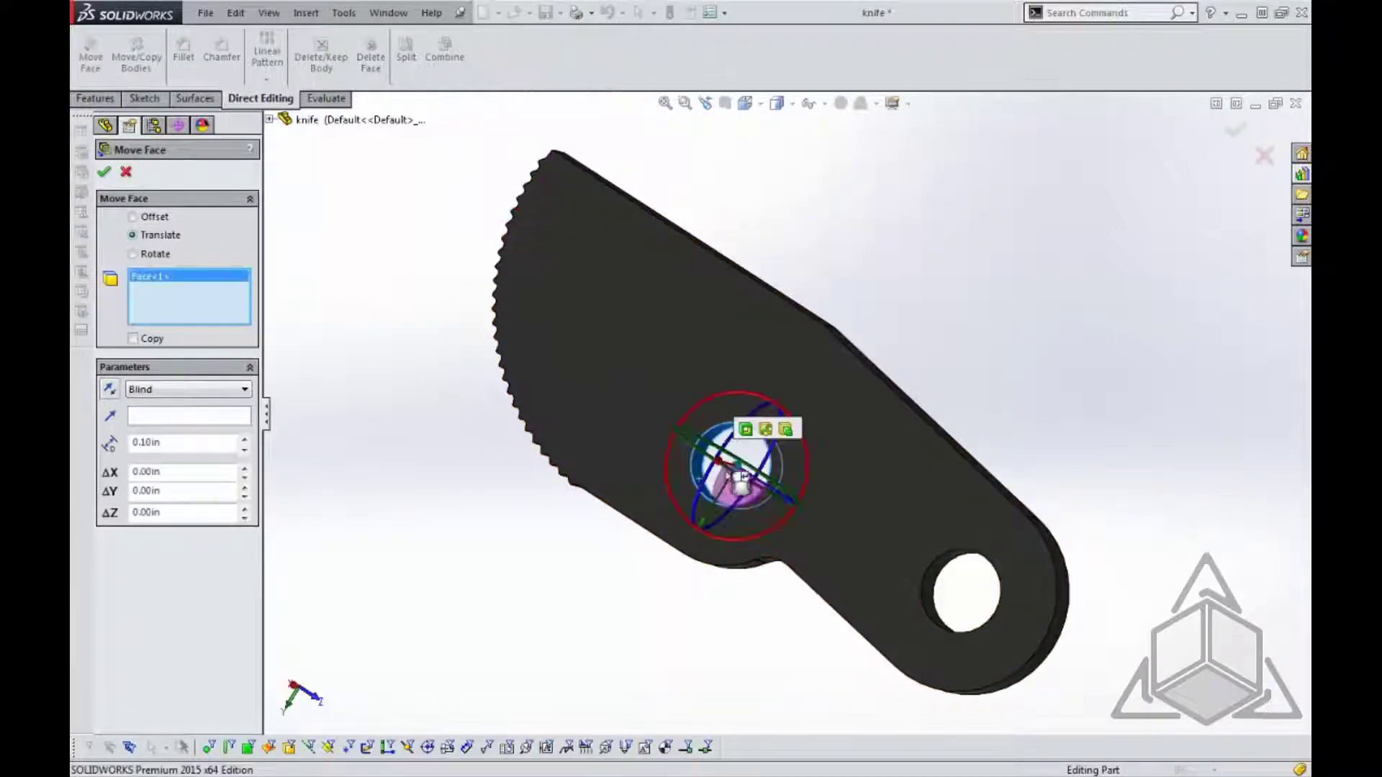
drag(702, 524, 725, 502)
drag(804, 473, 846, 495)
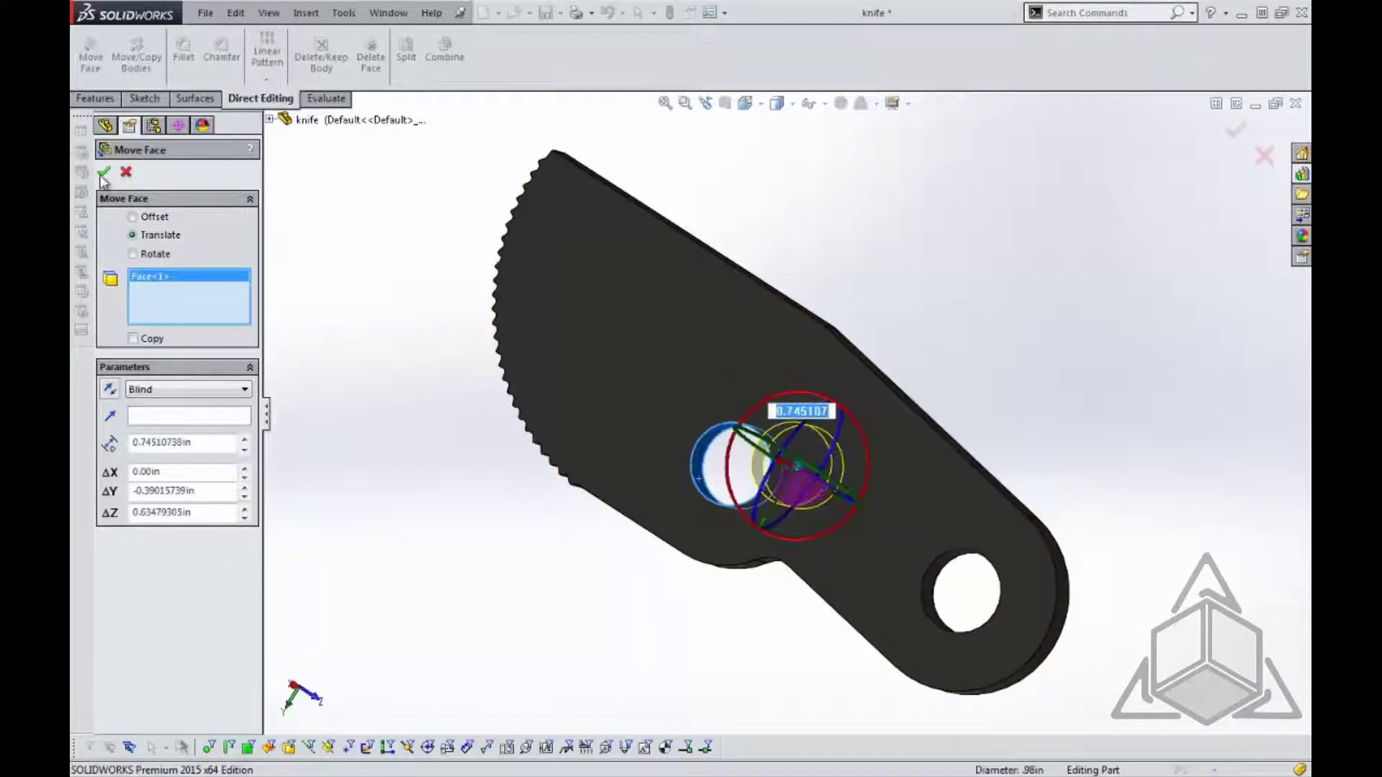
click(104, 171)
scroll(770, 417, up, 2)
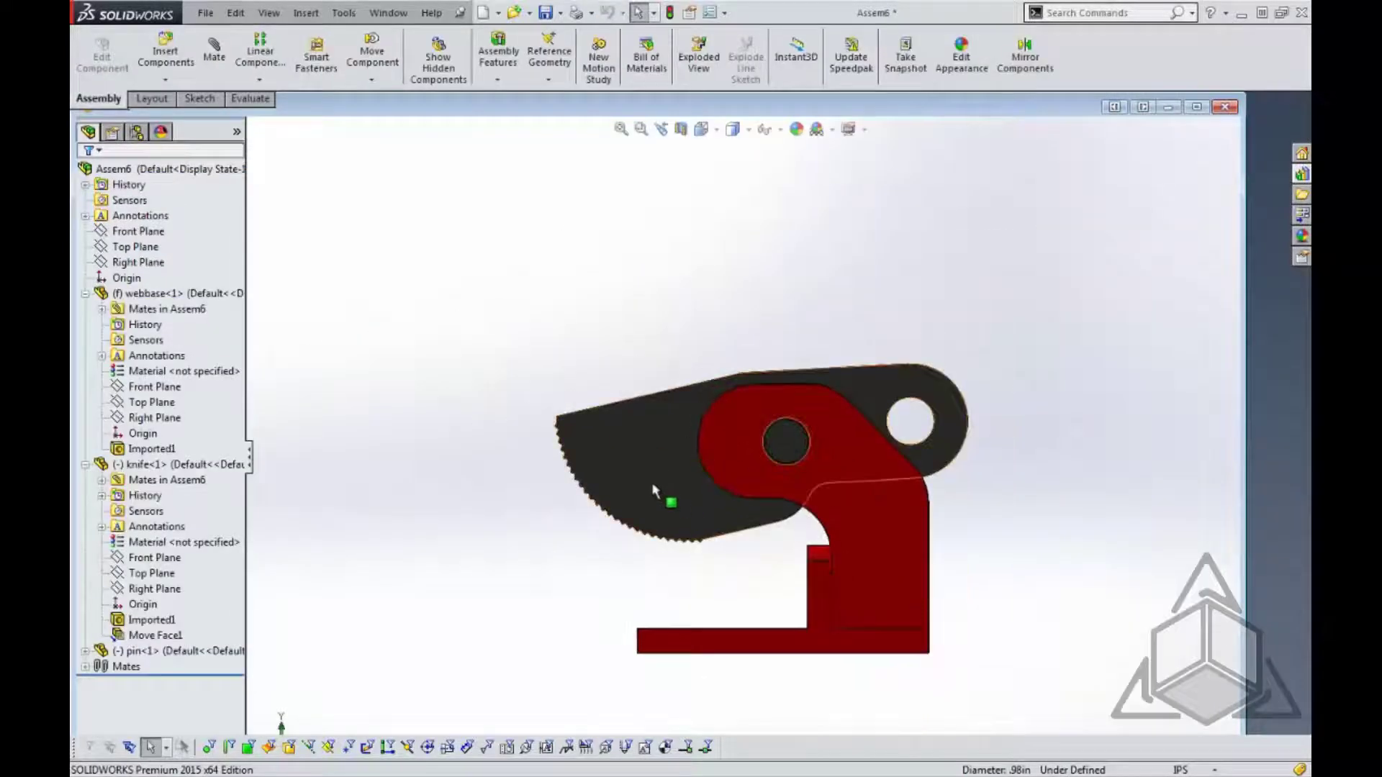
Return to the assembly, open the web base part in its own window and decline feature recognition
mouse_move(663, 493)
mouse_down()
mouse_move(657, 595)
mouse_move(714, 704)
mouse_move(734, 601)
mouse_move(784, 629)
mouse_move(650, 625)
mouse_move(735, 612)
mouse_move(636, 482)
mouse_move(730, 621)
mouse_move(670, 555)
mouse_move(700, 585)
mouse_move(662, 491)
mouse_up()
key(Escape)
scroll(878, 551, down, 1)
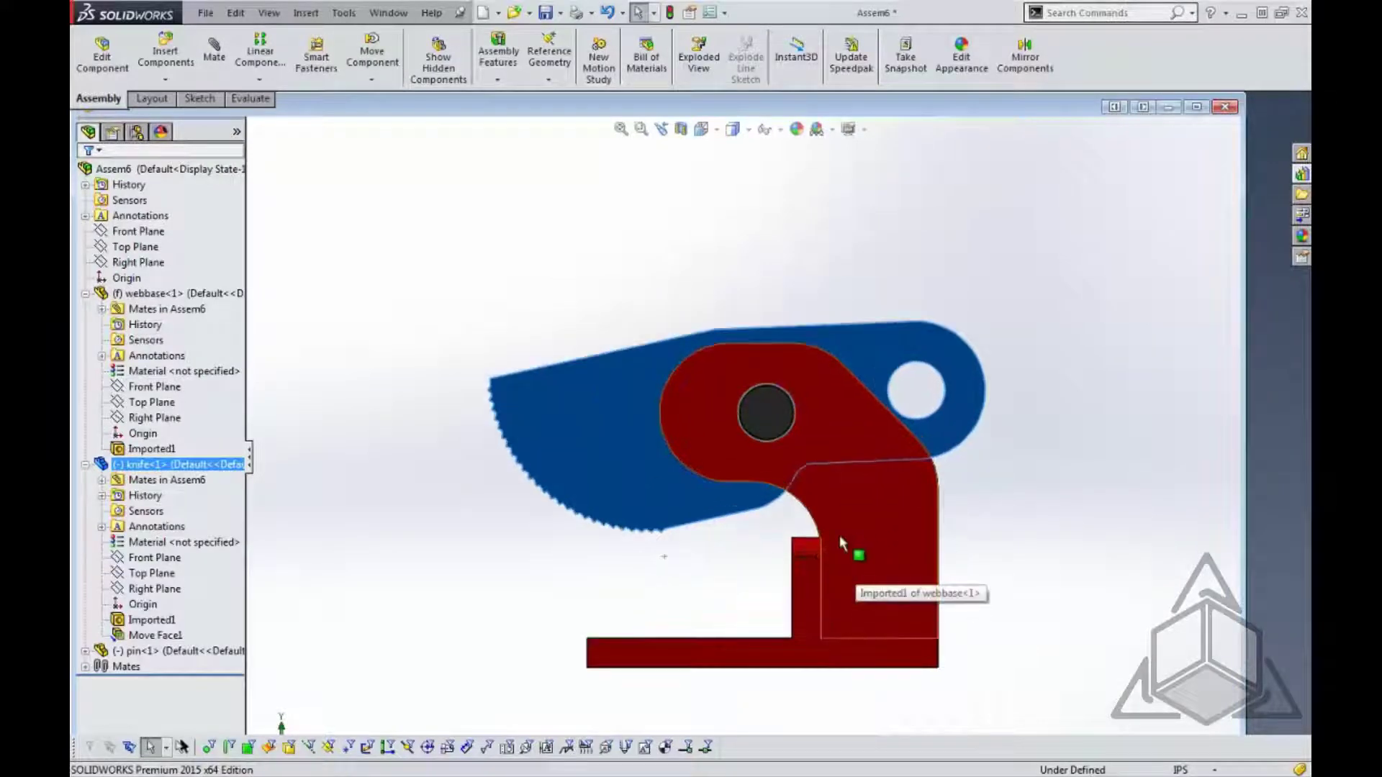
click(846, 543)
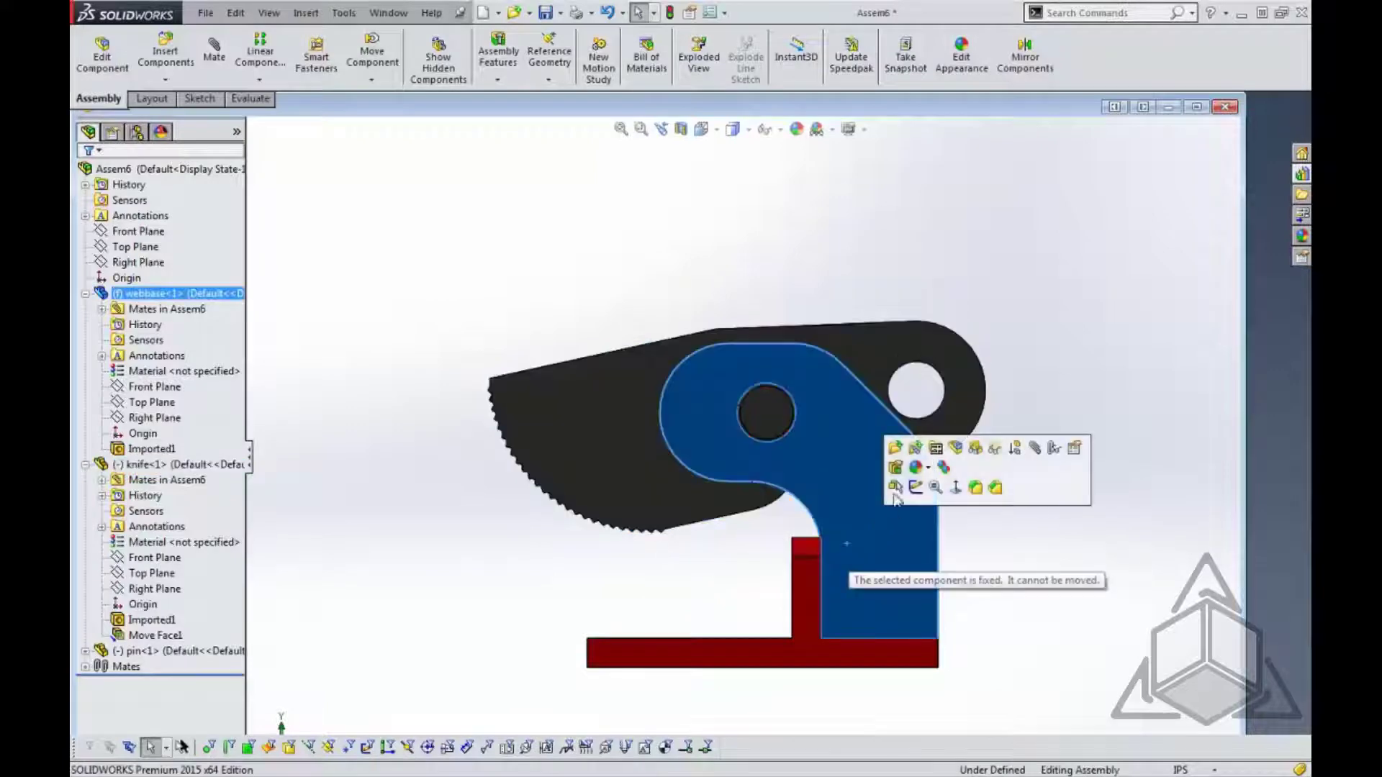
click(895, 447)
click(693, 402)
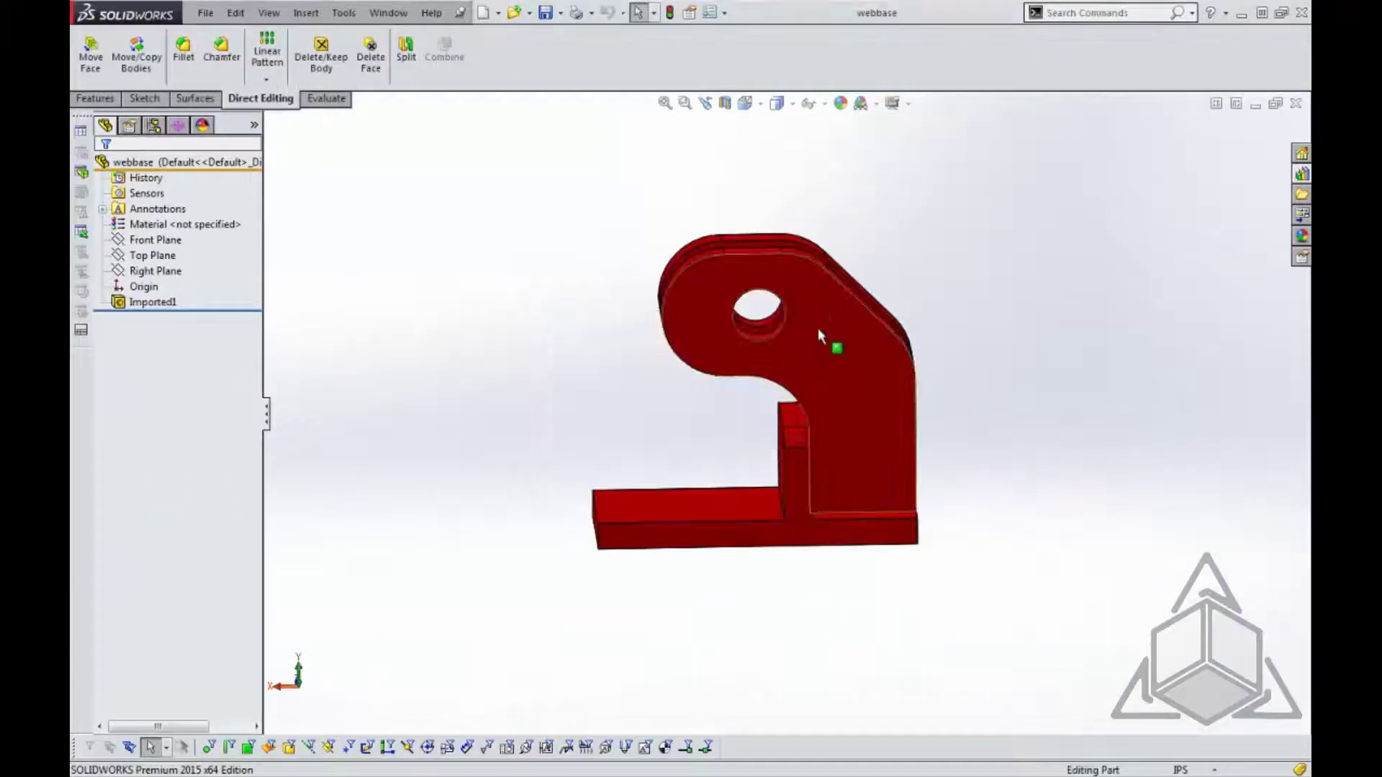
Split the web base using the base plate's upper face, the side plate's front face and the block's top face, keeping all resulting bodies
middle_drag(819, 393, 814, 364)
scroll(804, 446, down, 3)
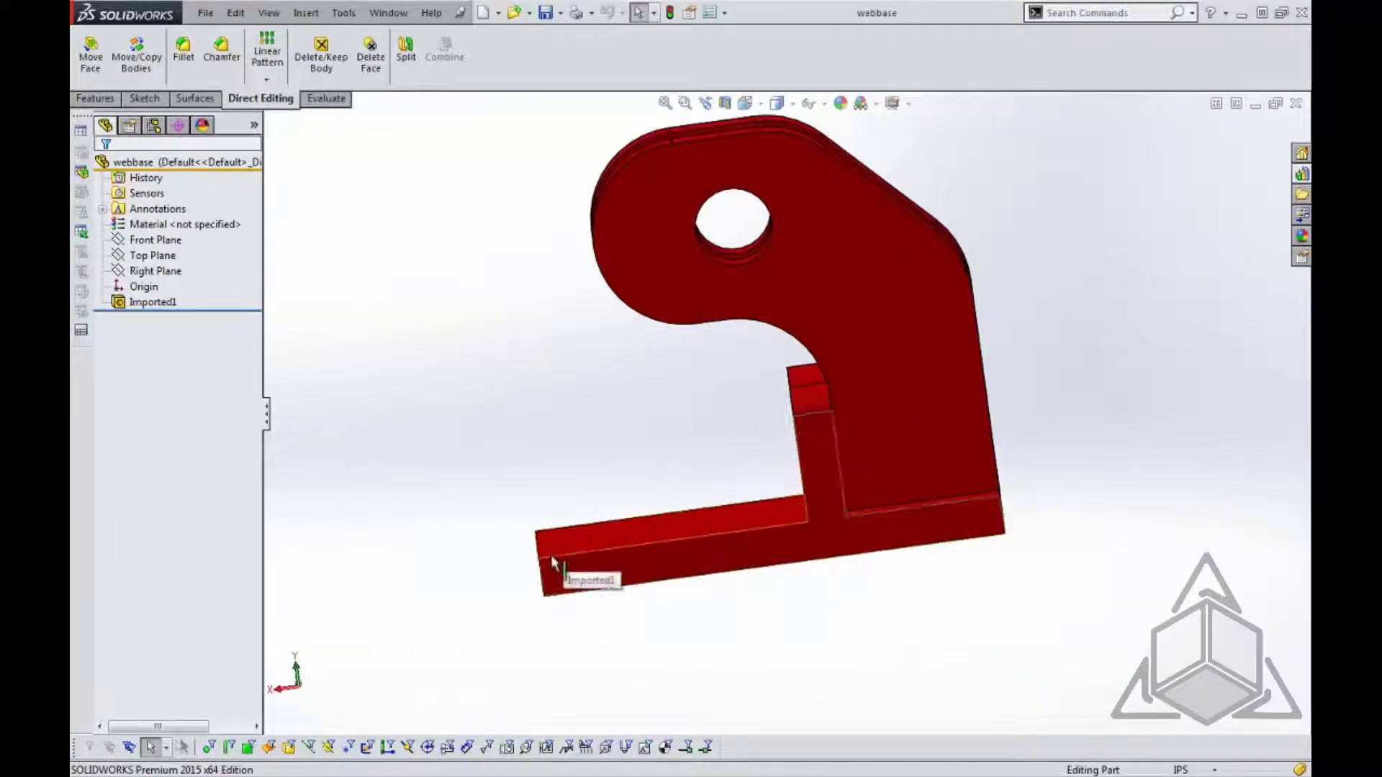
middle_drag(706, 426, 690, 473)
scroll(683, 460, up, 1)
click(407, 70)
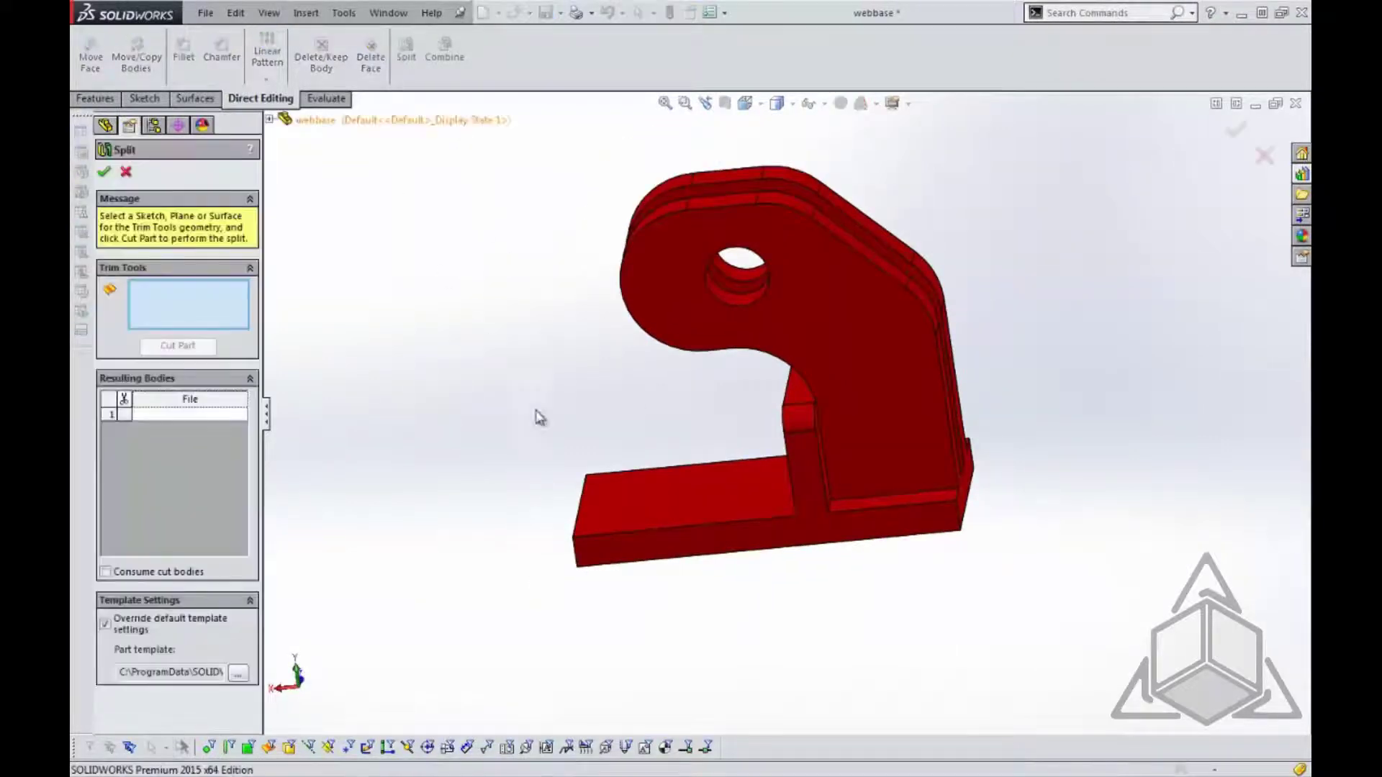
click(767, 492)
scroll(823, 477, up, 3)
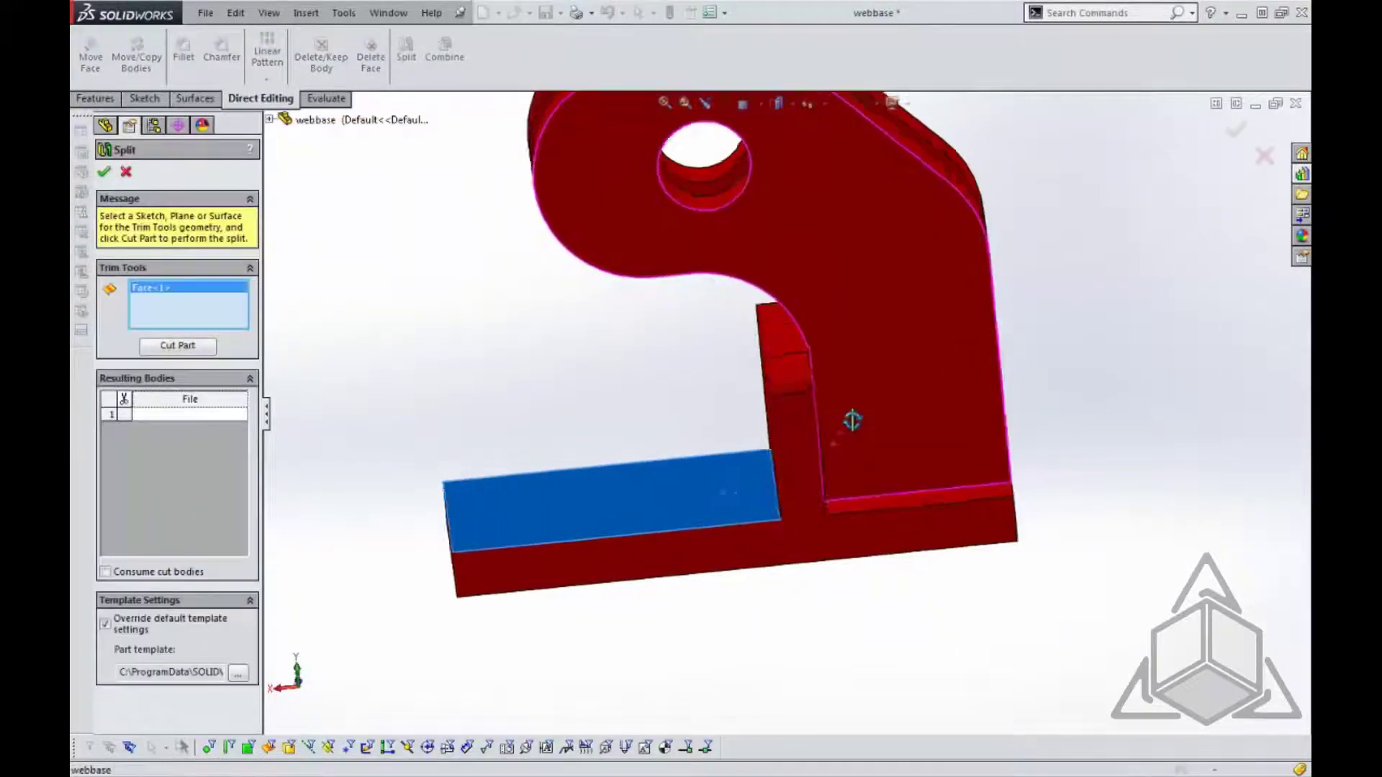
middle_drag(851, 420, 806, 348)
click(809, 413)
click(807, 352)
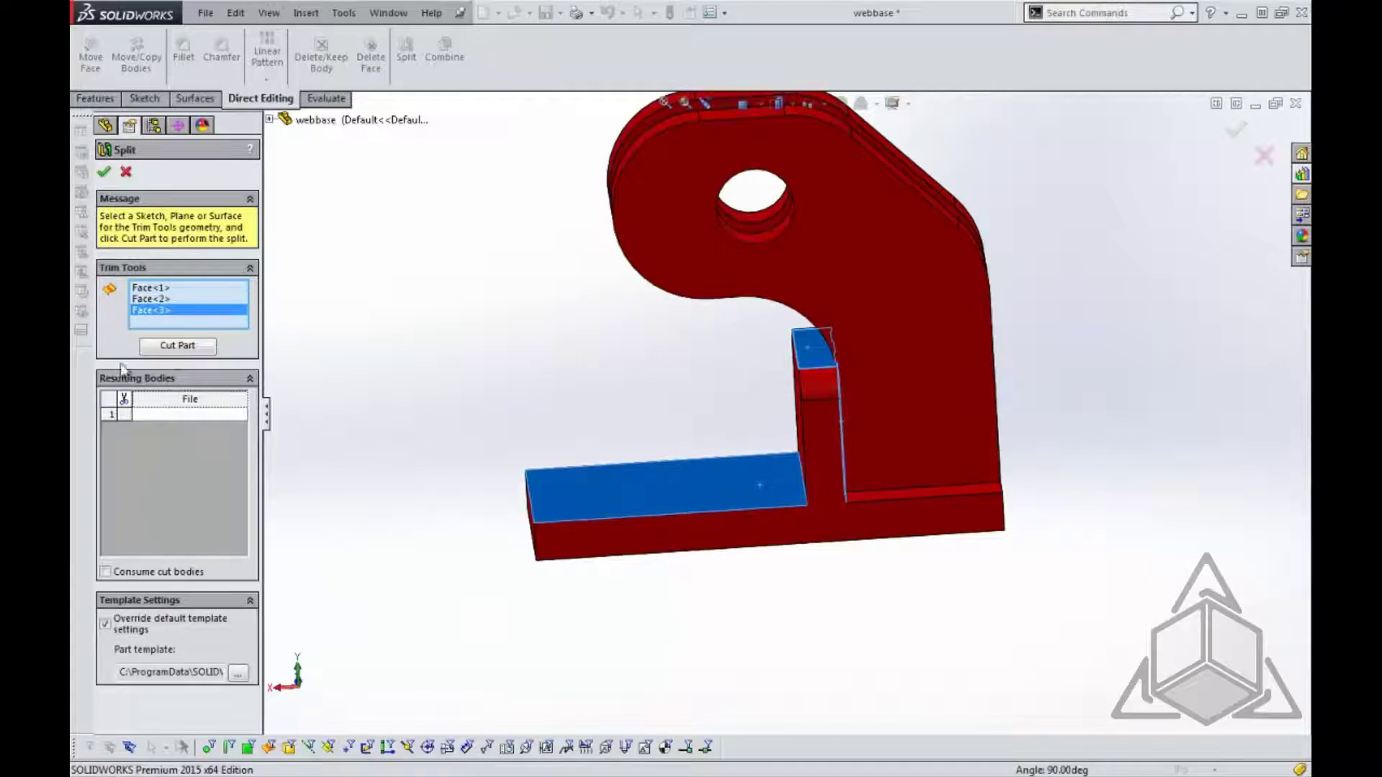
click(173, 350)
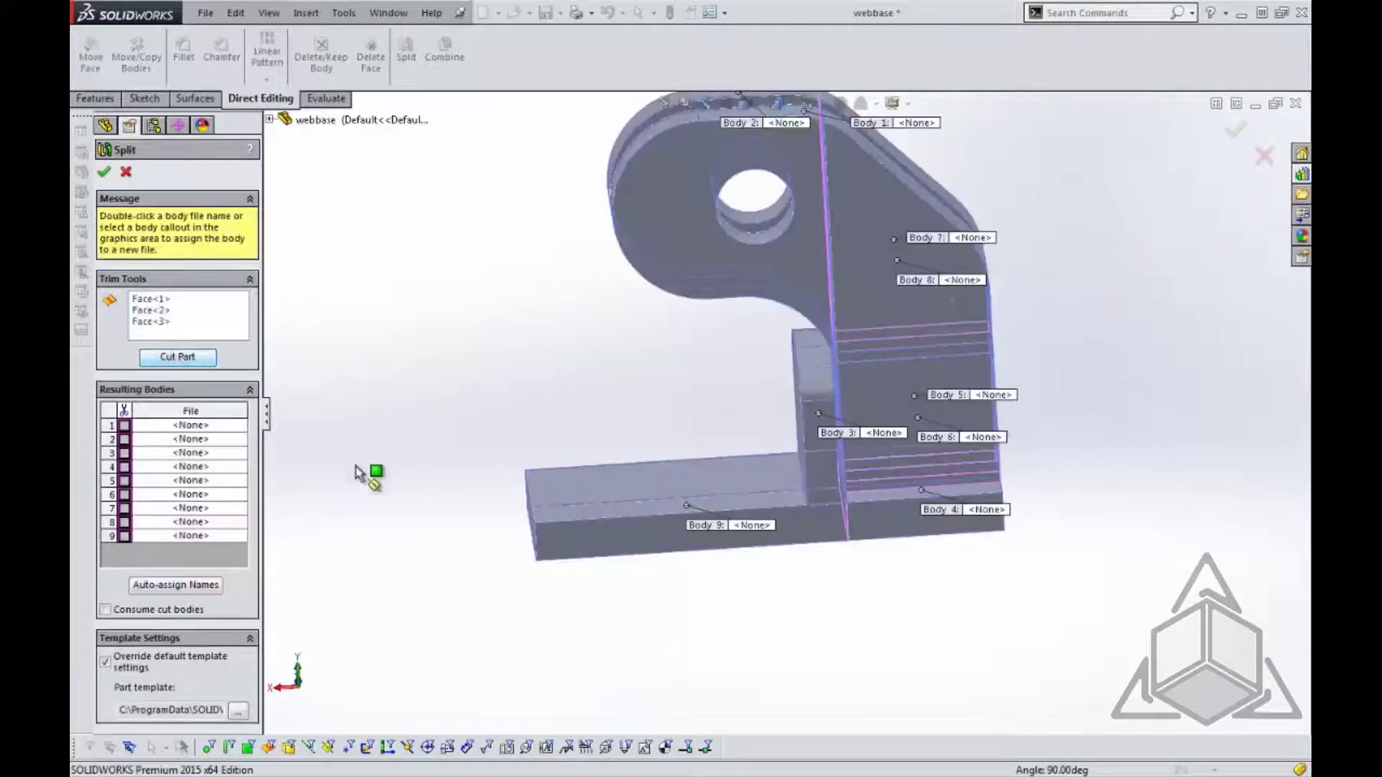
click(203, 586)
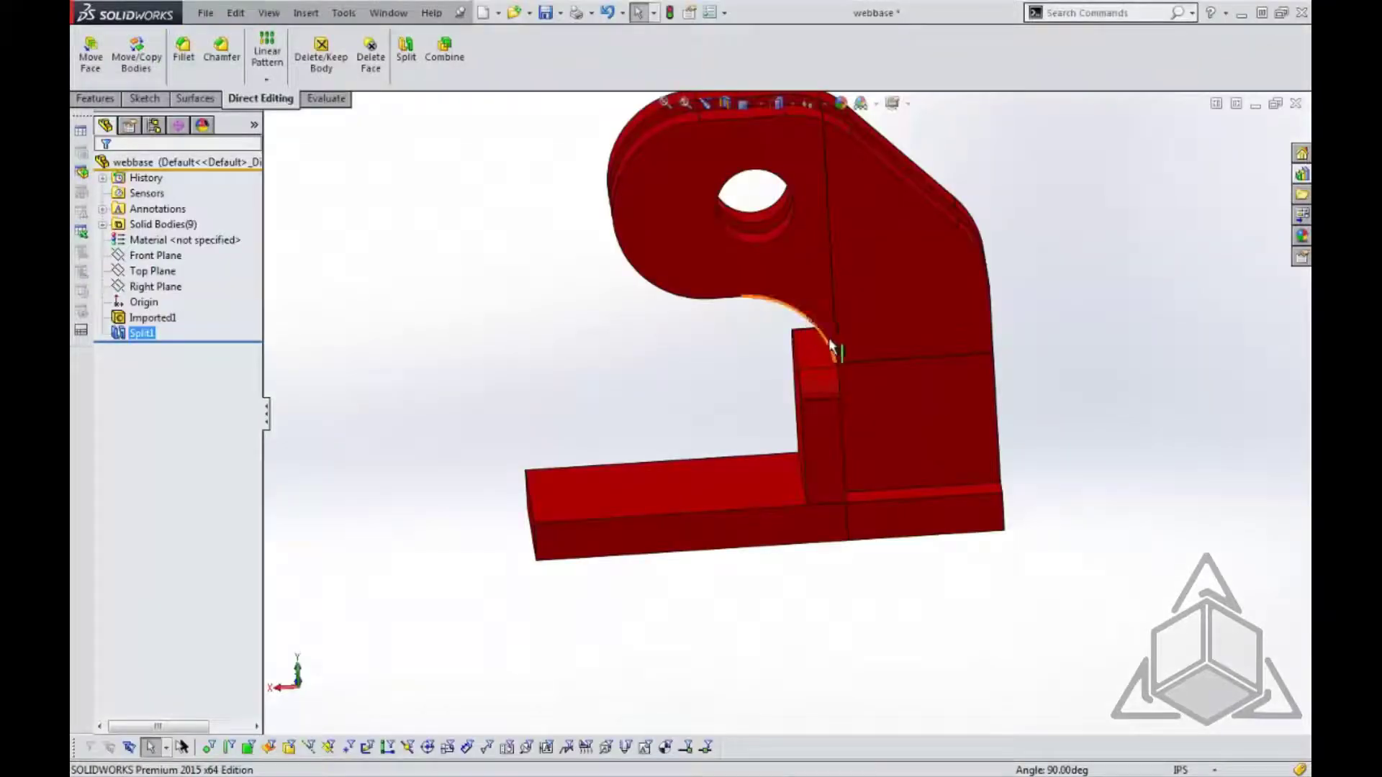
Copy the split-off block body 3.50 in along X onto the free end of the base plate
middle_drag(832, 349, 861, 298)
click(102, 225)
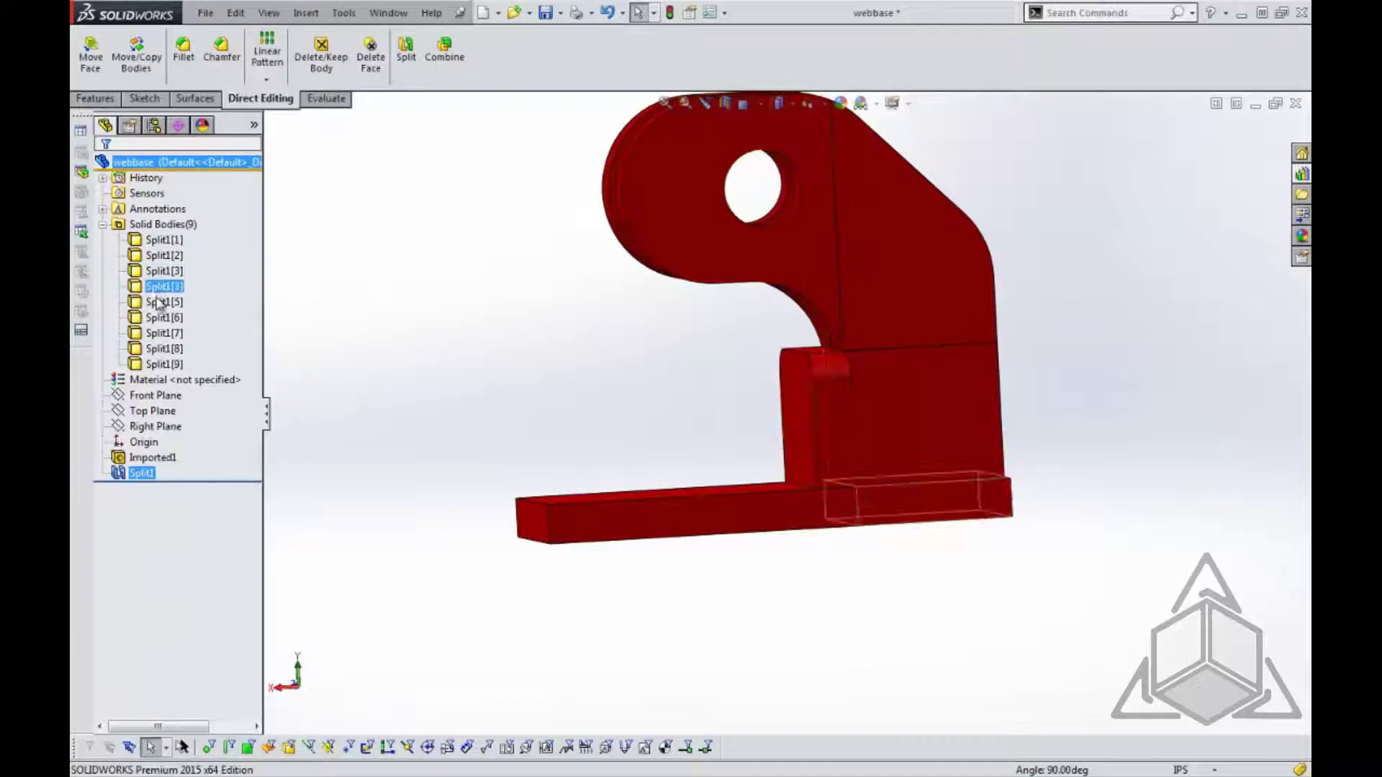
click(165, 273)
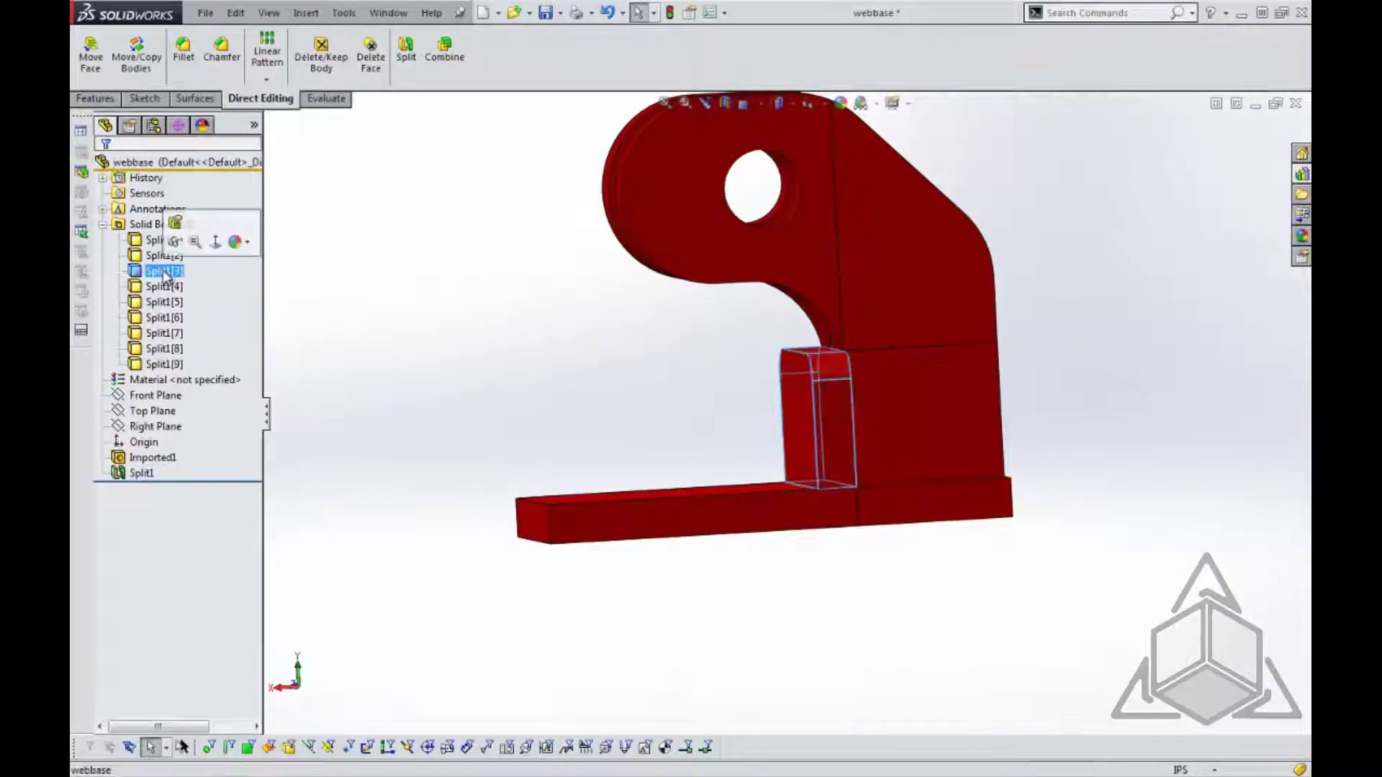
middle_drag(644, 370, 703, 368)
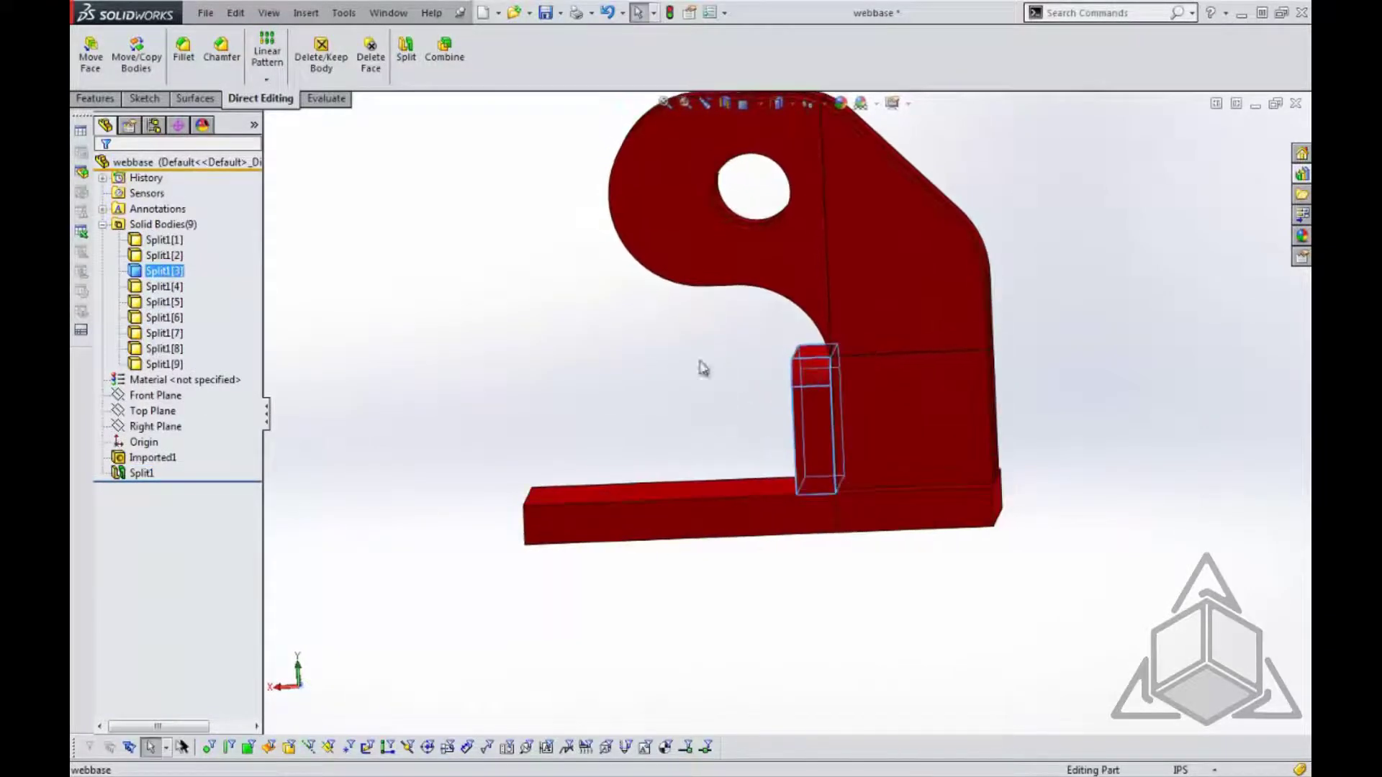
click(150, 72)
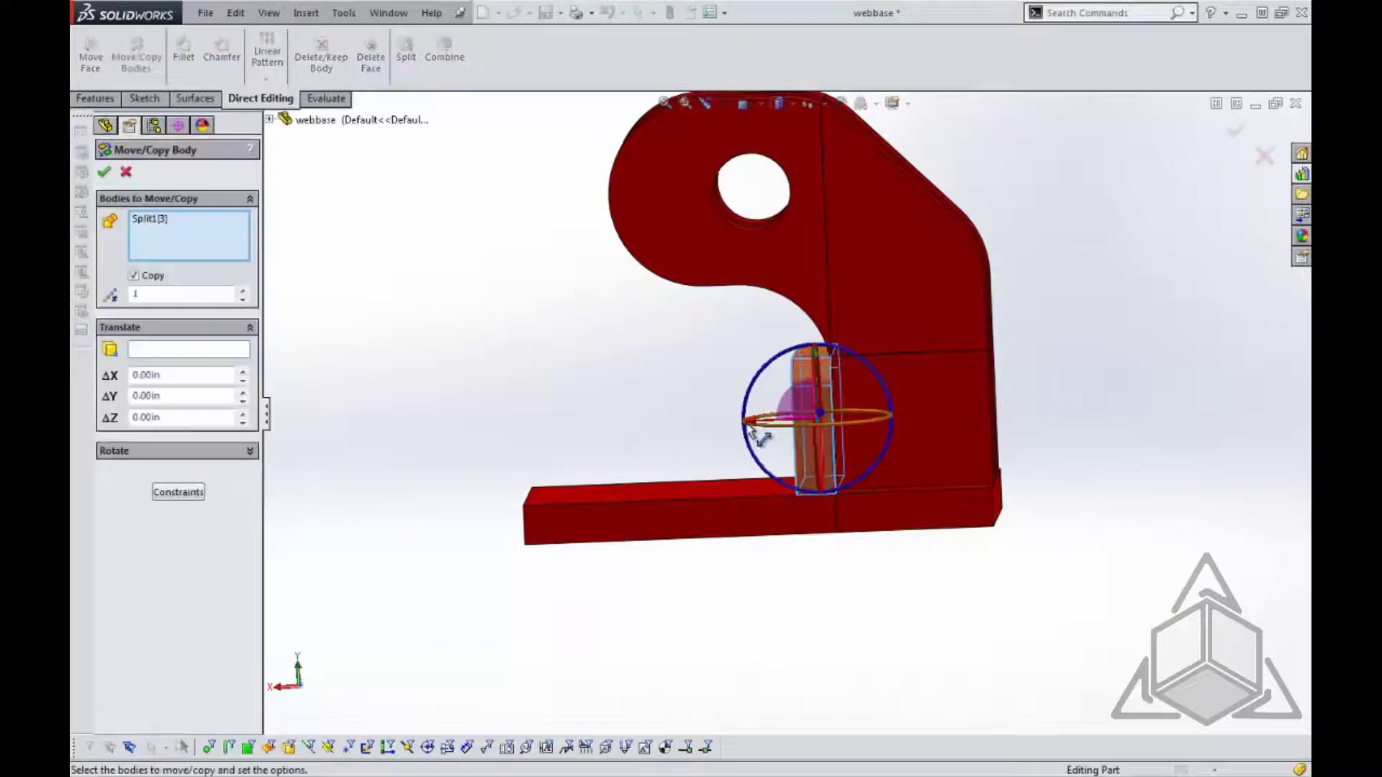
drag(750, 426, 476, 416)
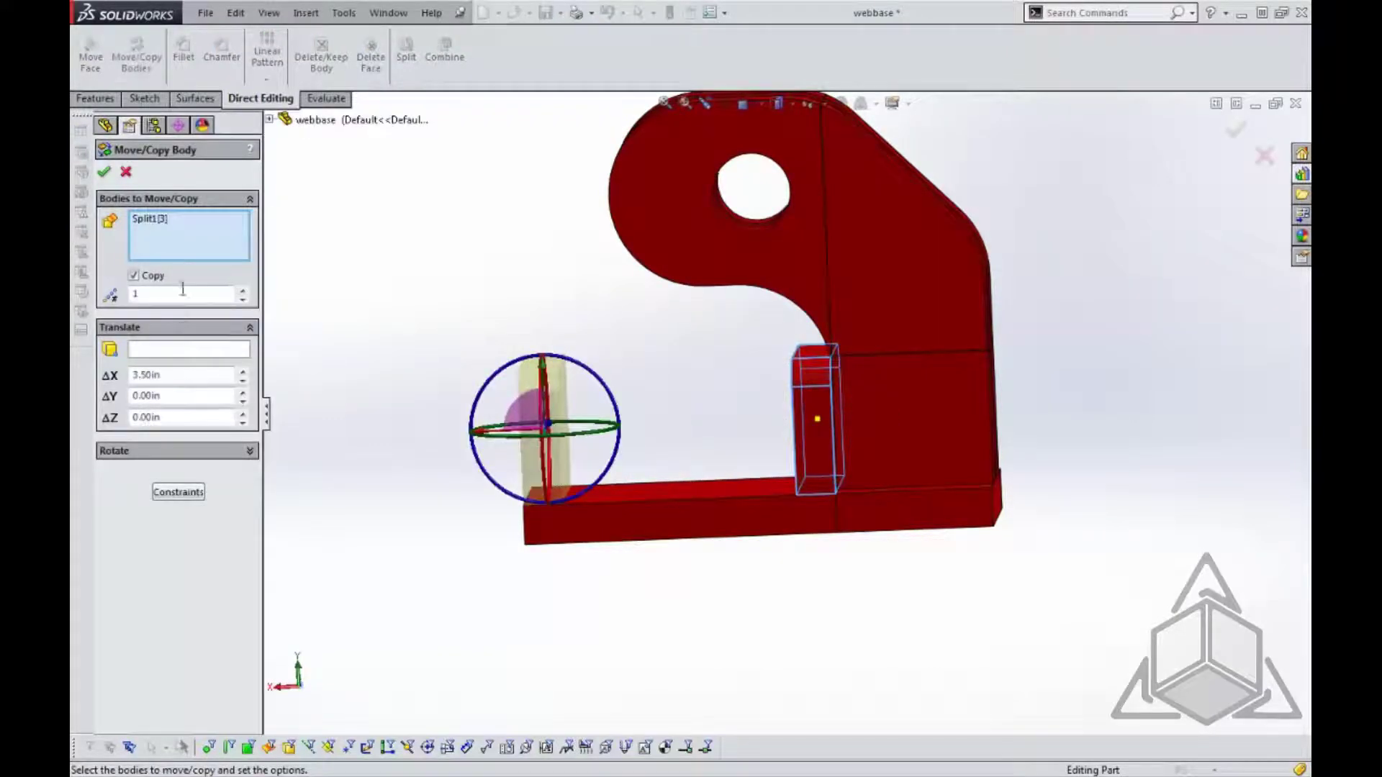
click(105, 174)
middle_drag(530, 330, 700, 377)
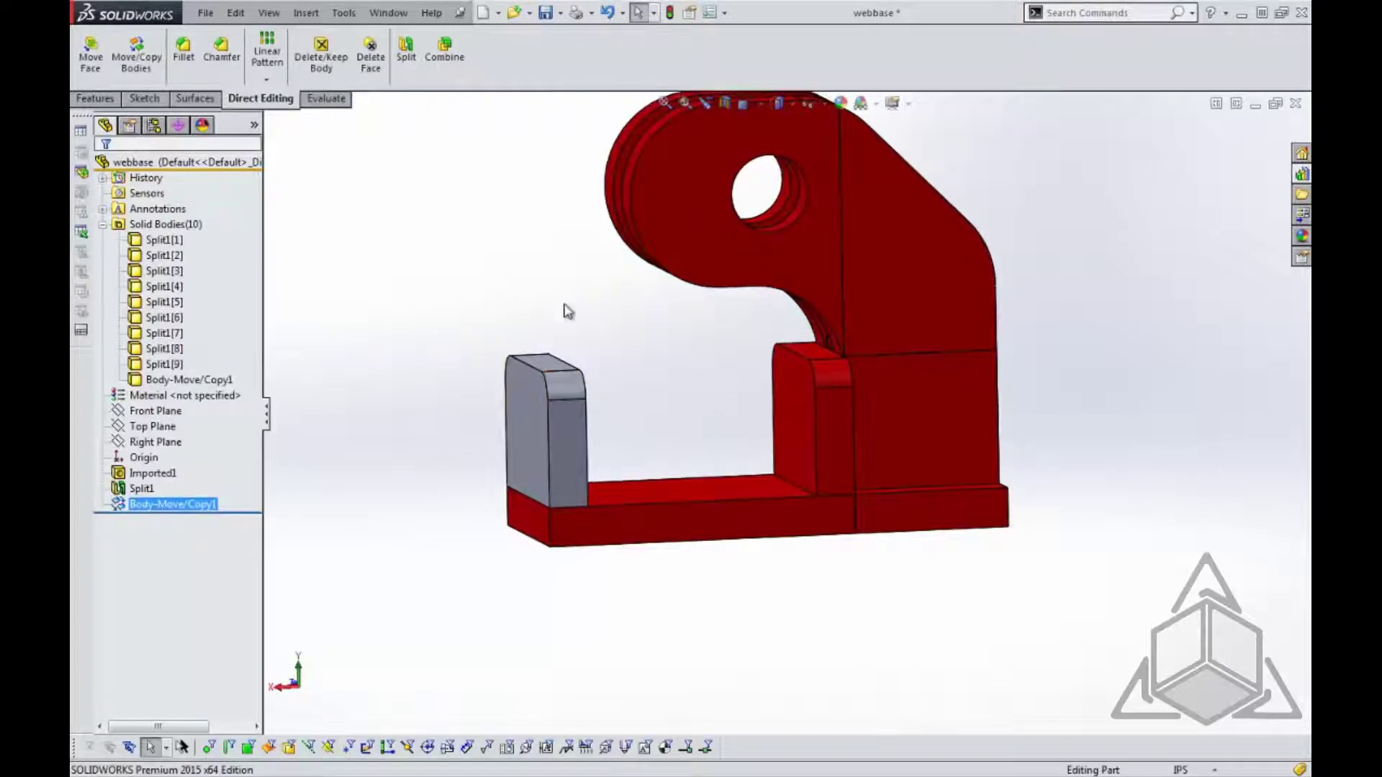
Delete the original block body and combine all remaining web base bodies with the Add operation
click(774, 425)
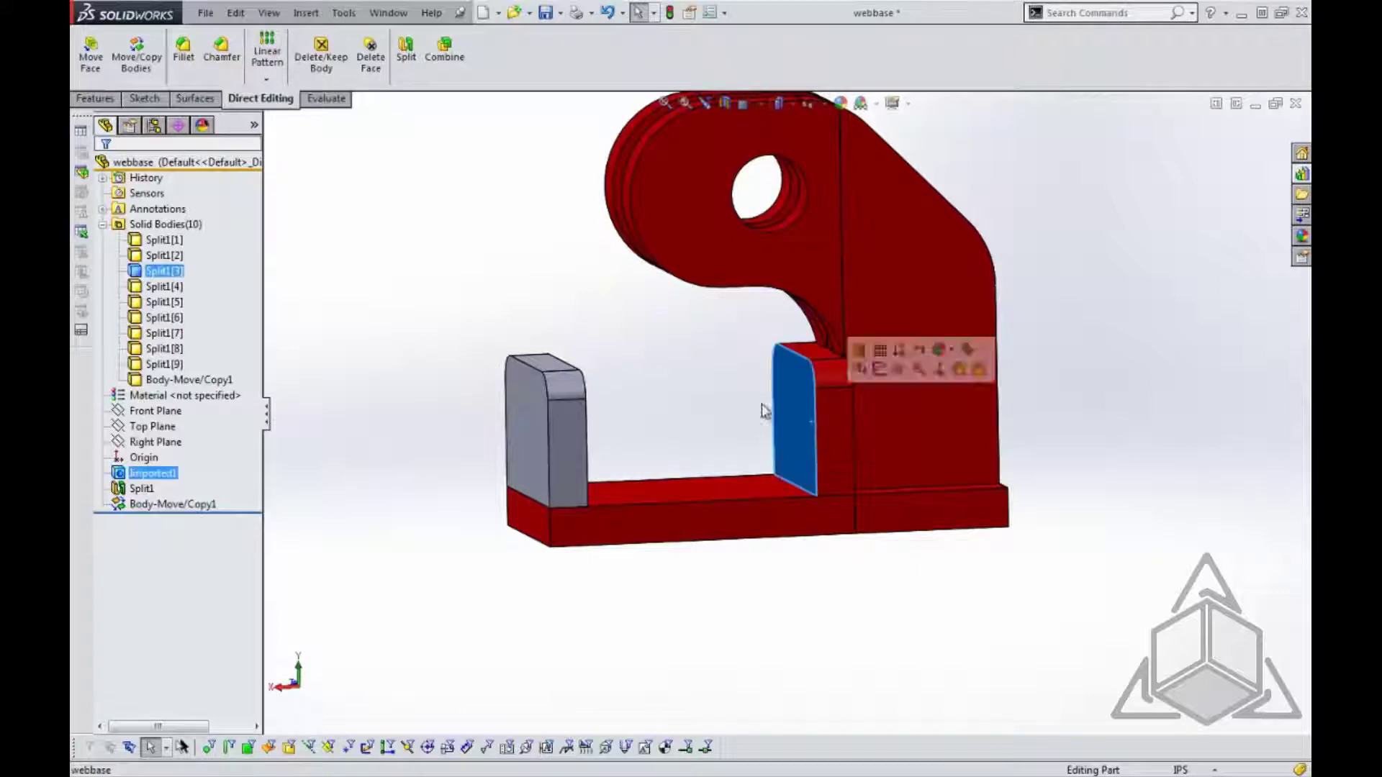
click(332, 62)
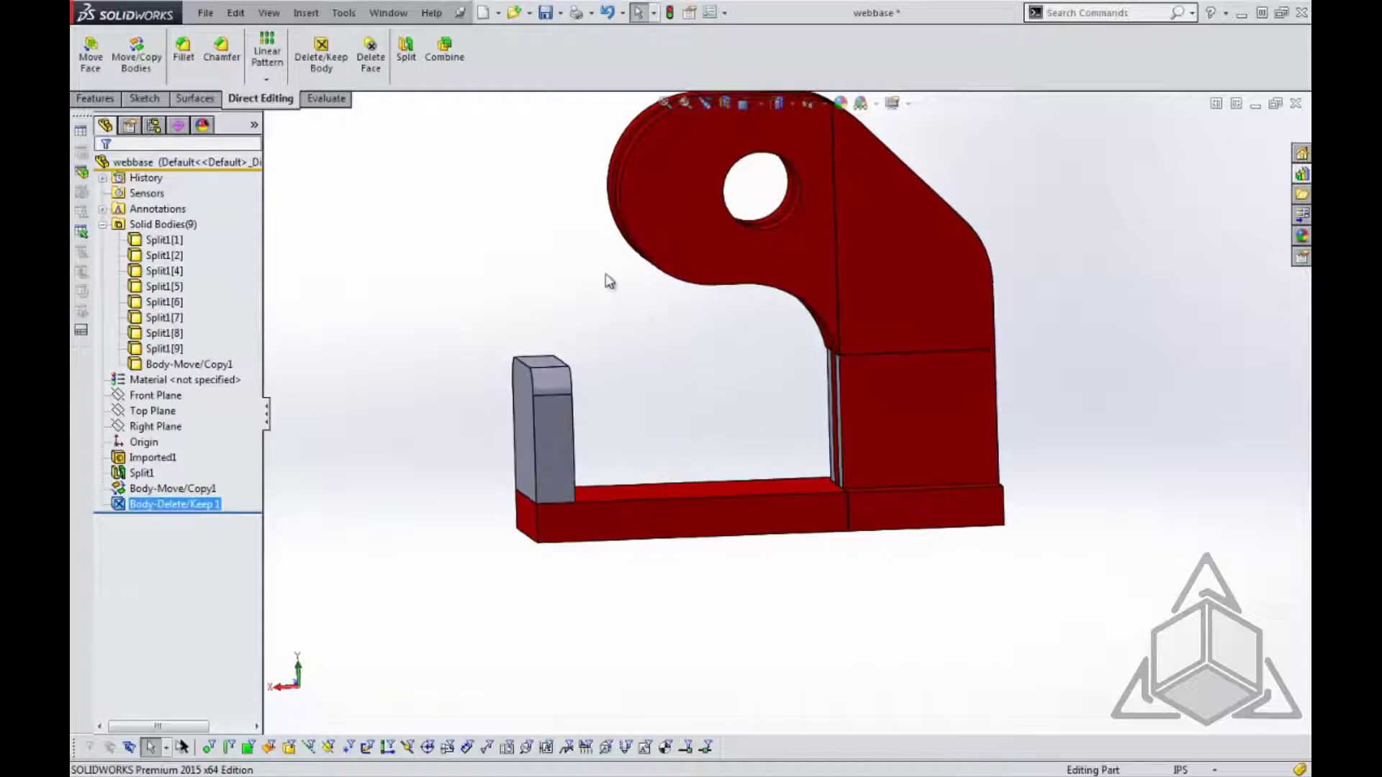
click(446, 50)
scroll(784, 410, up, 3)
drag(534, 197, 1015, 553)
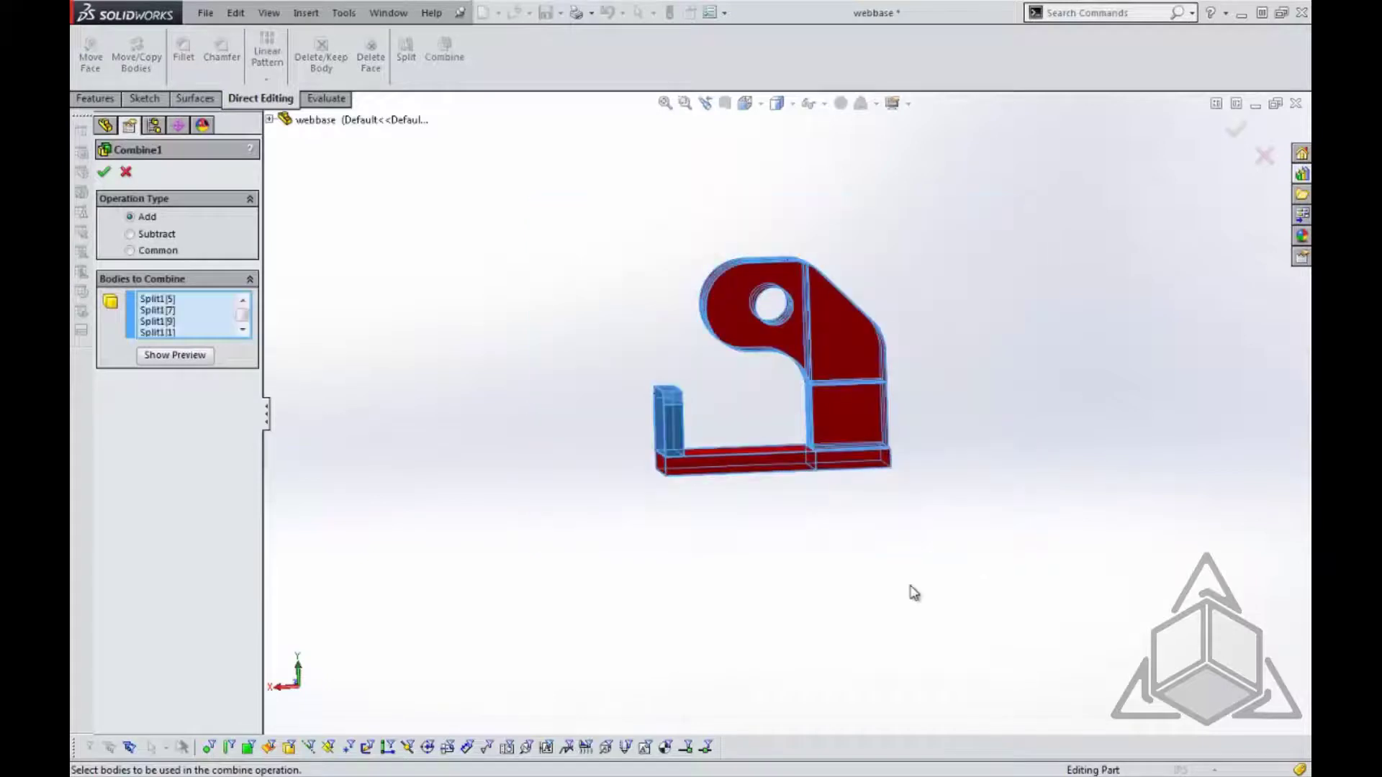
click(104, 172)
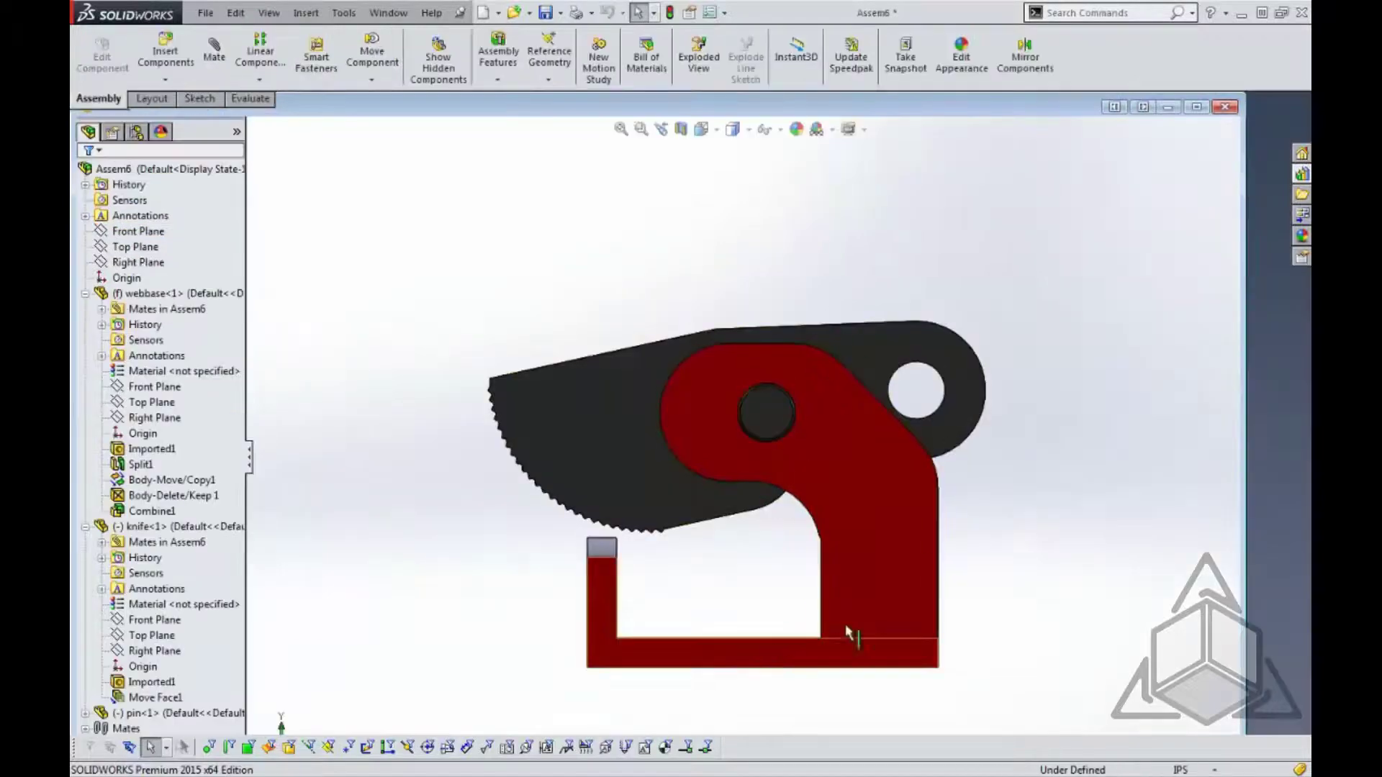
Return to the assembly and swing the knife down so its teeth overlap the copied block
middle_drag(845, 624, 902, 664)
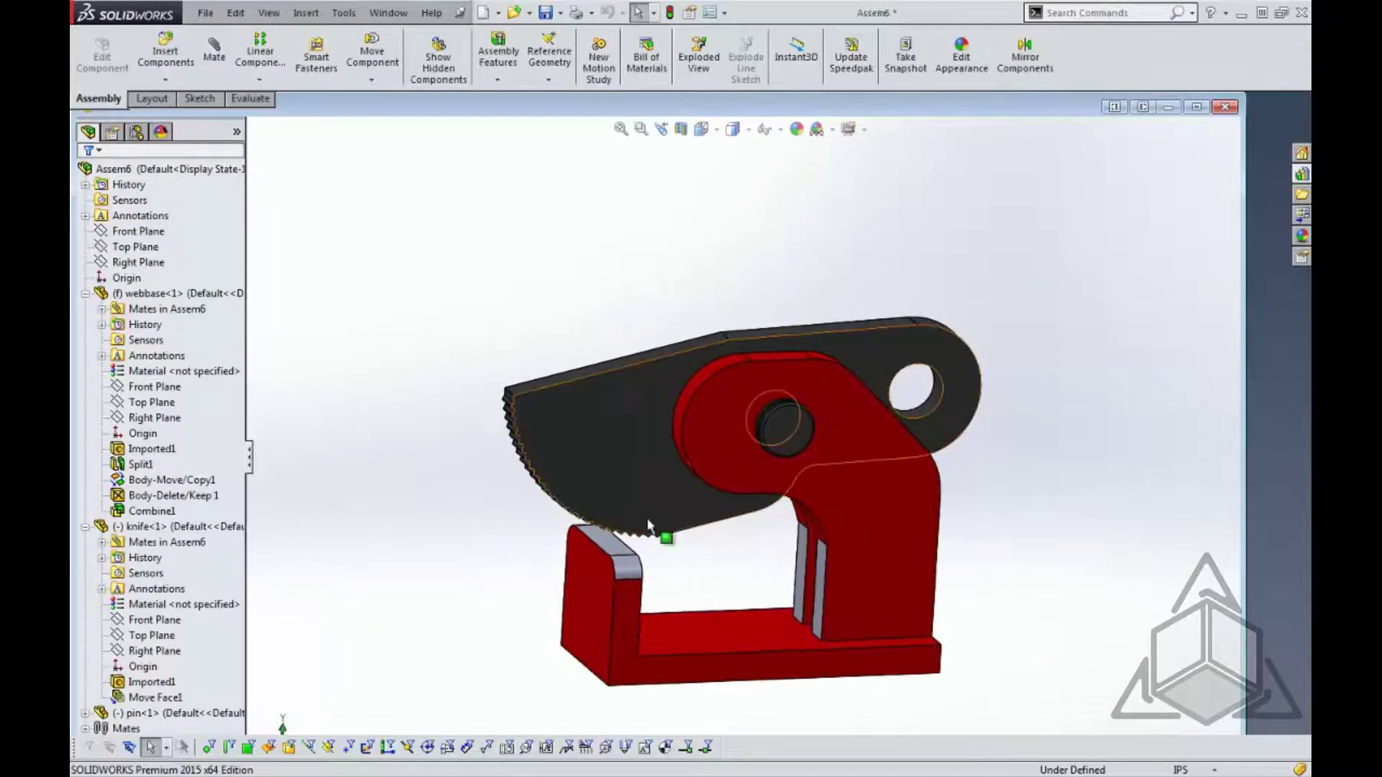
mouse_move(613, 459)
mouse_down()
mouse_move(572, 374)
mouse_move(608, 555)
mouse_move(595, 458)
mouse_move(593, 509)
mouse_up()
scroll(603, 534, down, 2)
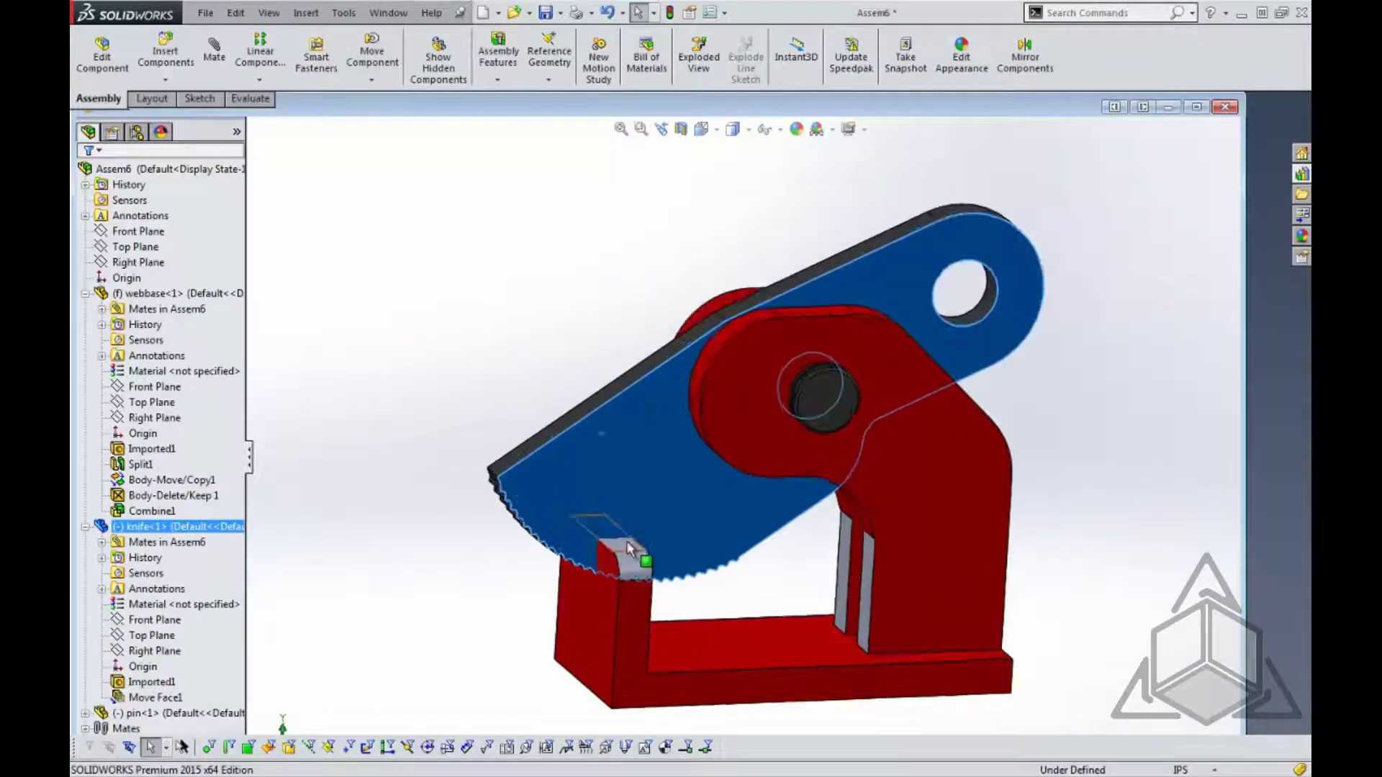
Edit the web base in the assembly context and start a sketch on the copied block's top face
middle_drag(616, 536, 675, 515)
scroll(672, 513, up, 1)
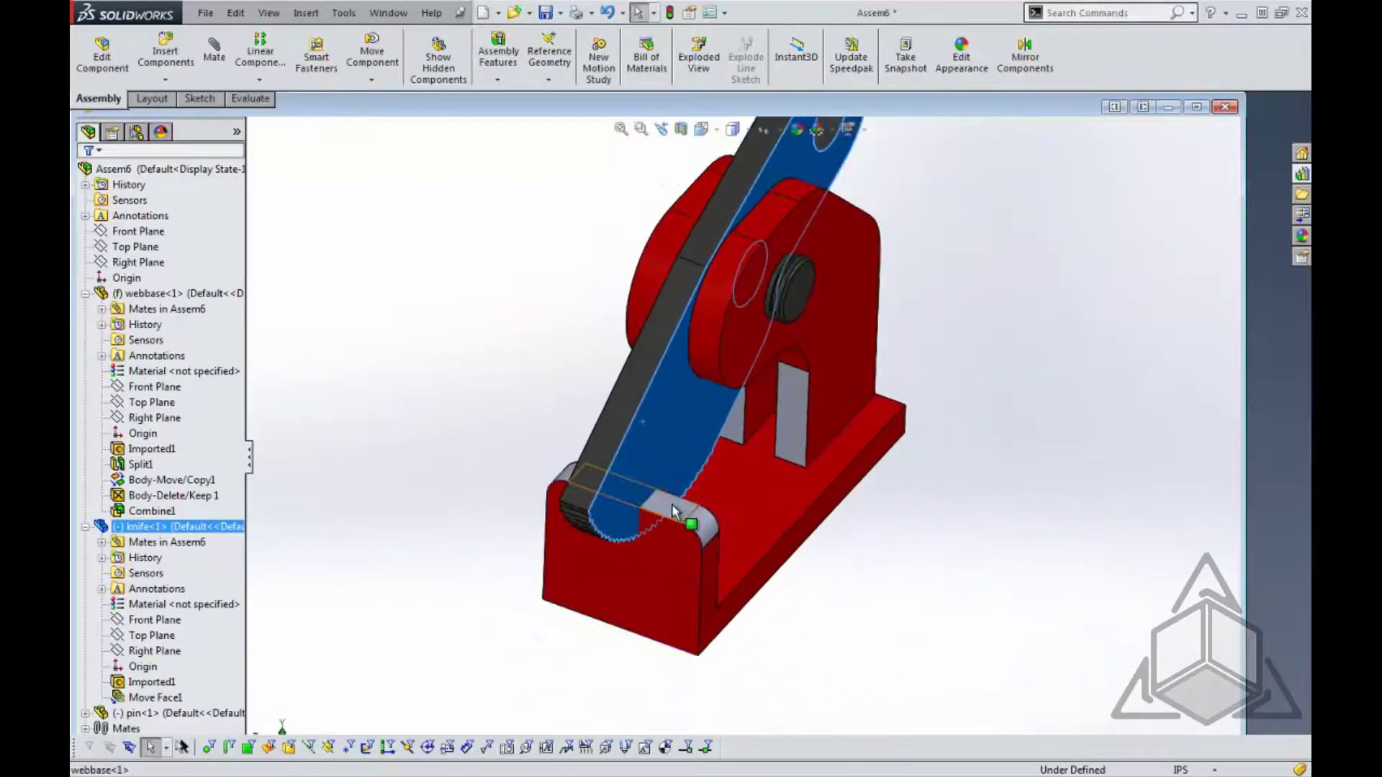
click(670, 506)
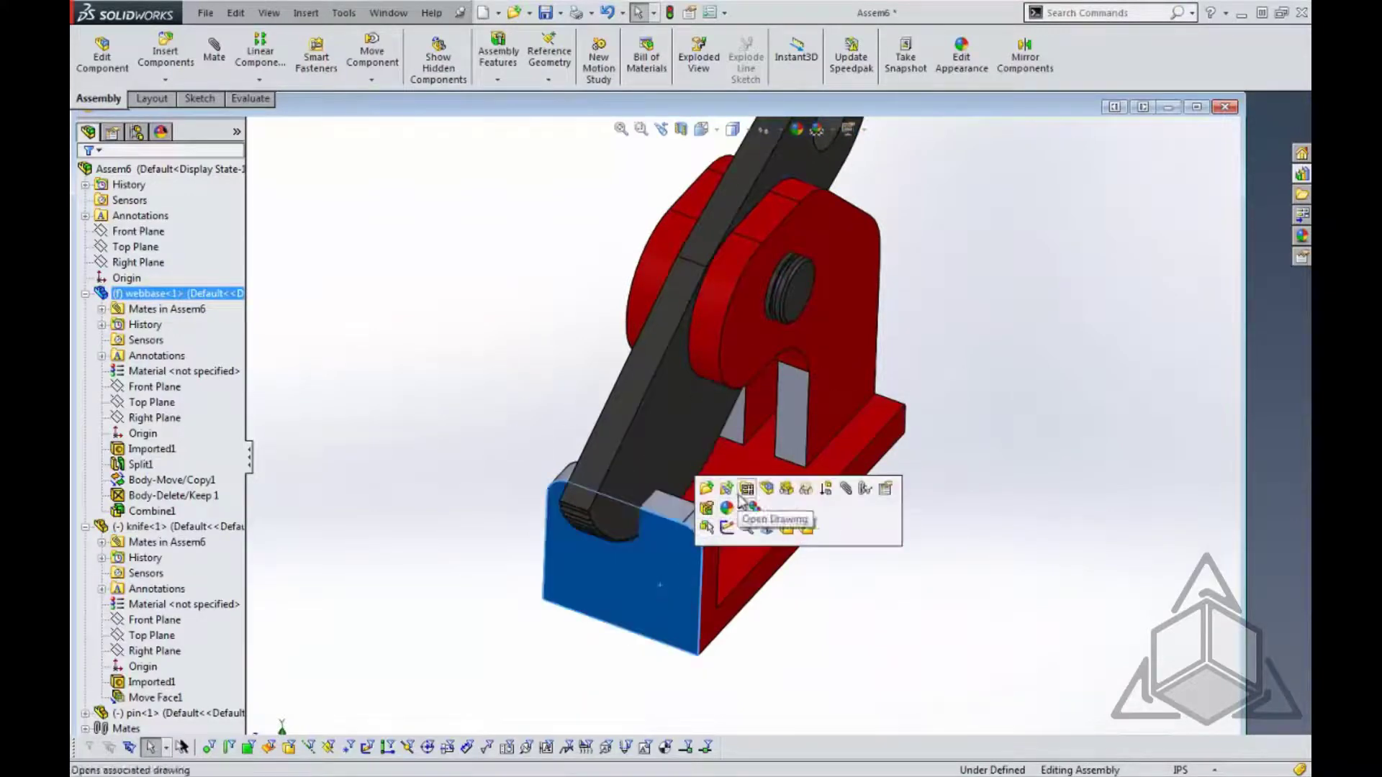
click(768, 490)
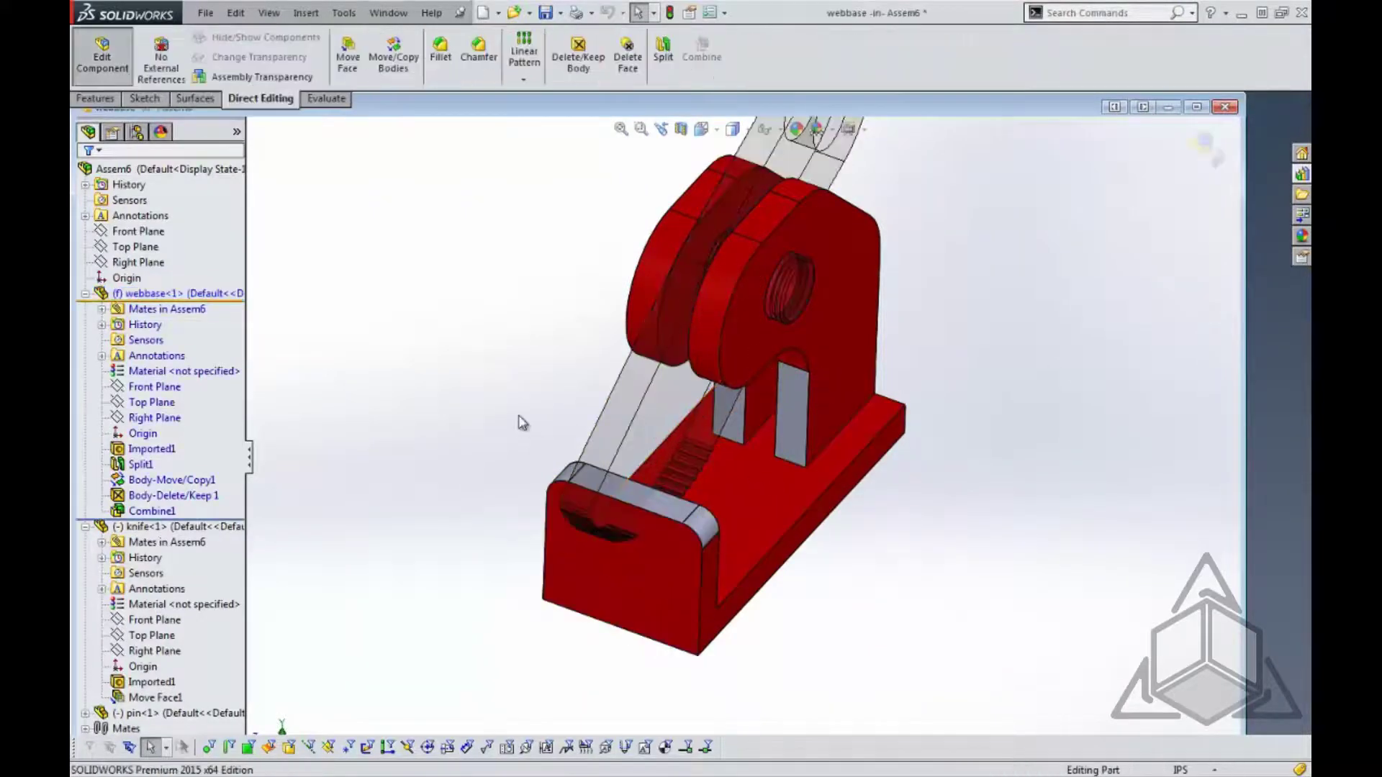
scroll(673, 508, up, 1)
click(673, 509)
click(692, 503)
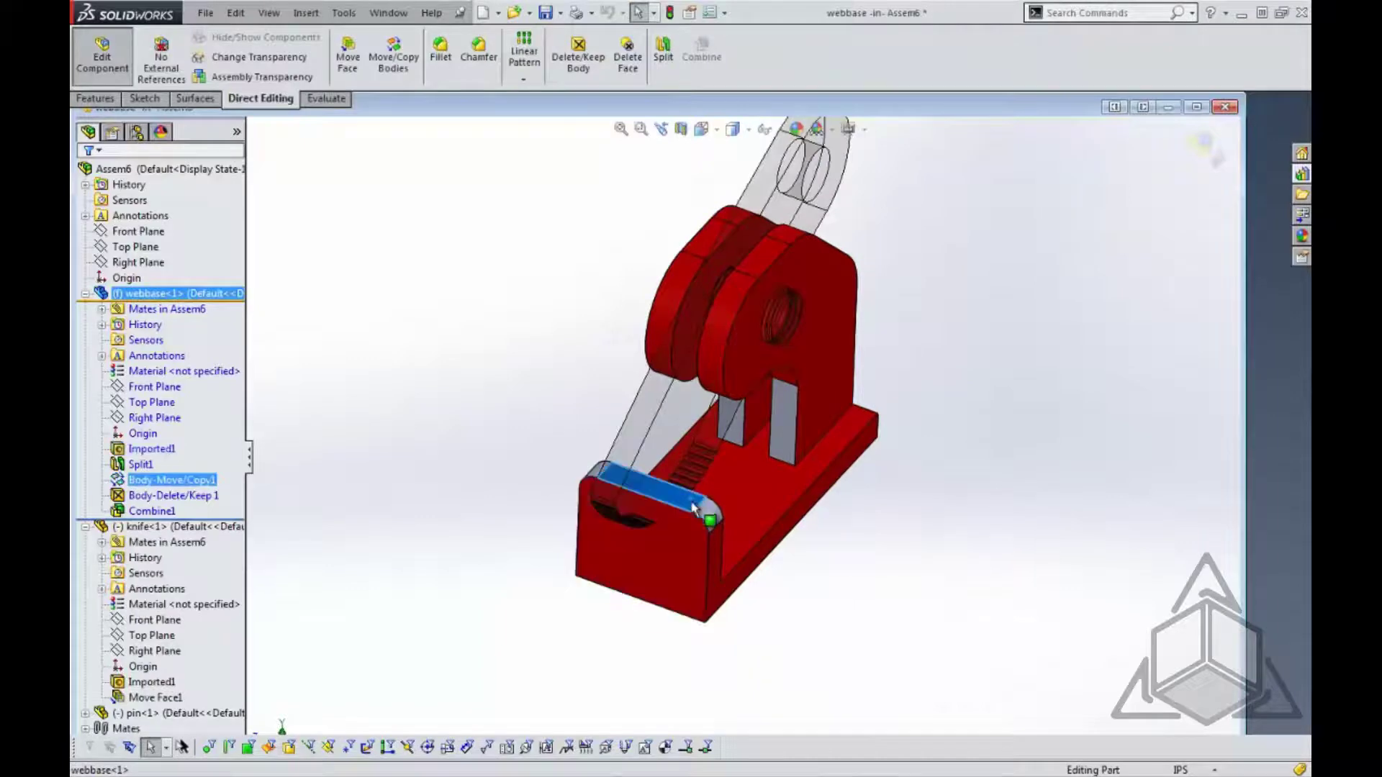
right_drag(445, 321, 447, 429)
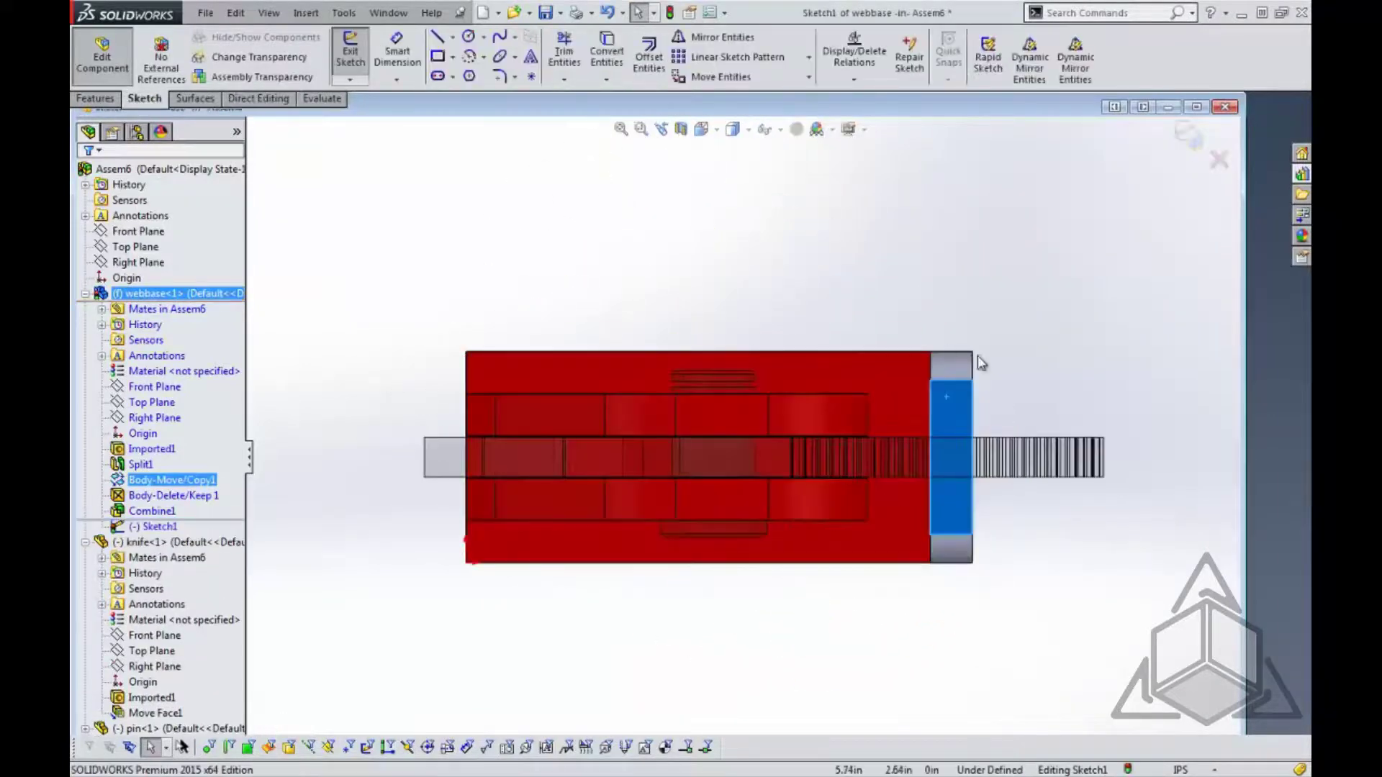
Convert the outline of the knife's narrow straight edge face at its toothed end into the block's sketch
click(1011, 395)
mouse_move(981, 364)
middle_down()
mouse_move(971, 313)
mouse_move(1018, 447)
middle_up()
click(1022, 451)
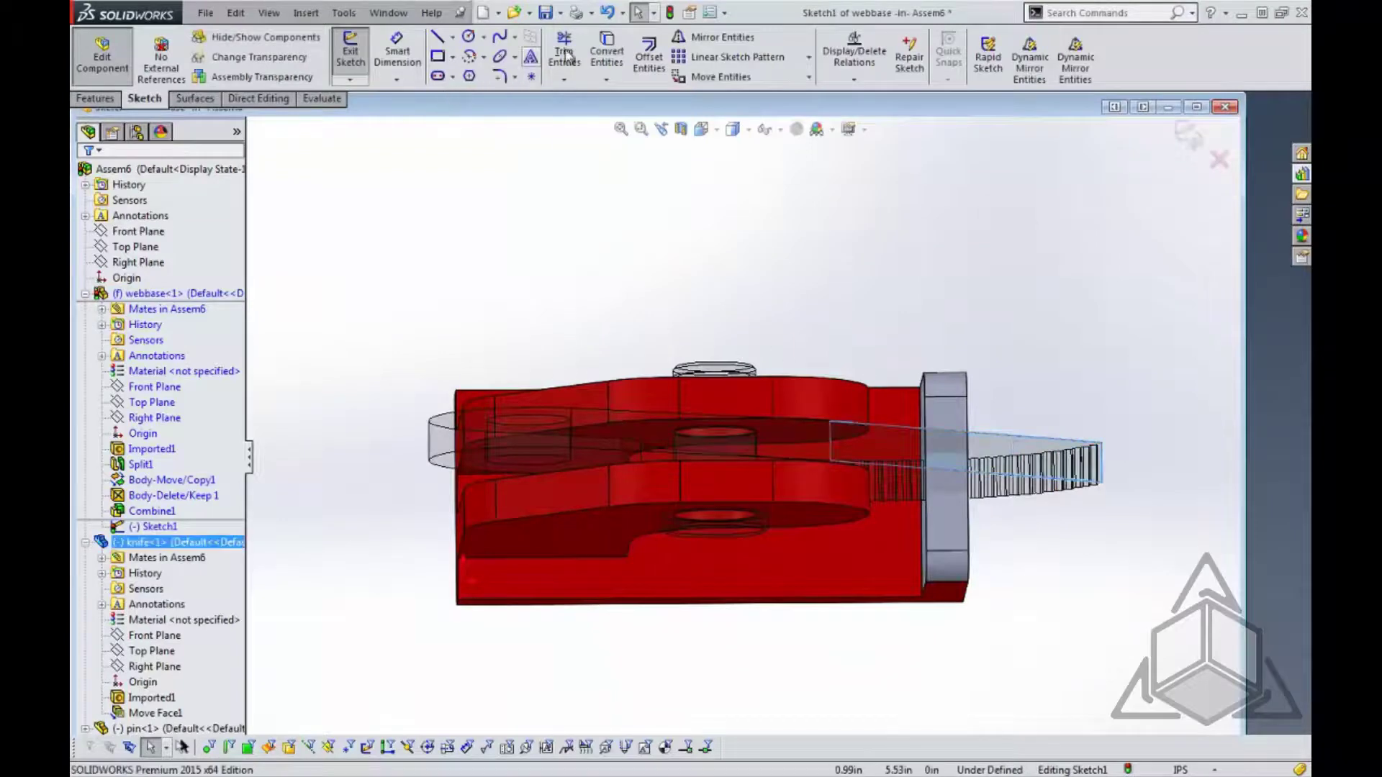
click(617, 61)
mouse_move(1029, 431)
middle_down()
mouse_move(1043, 379)
mouse_move(1040, 403)
middle_up()
Cut-extrude the converted outline Up To Surface at the base plate's upper face, and finish editing the web base
click(94, 99)
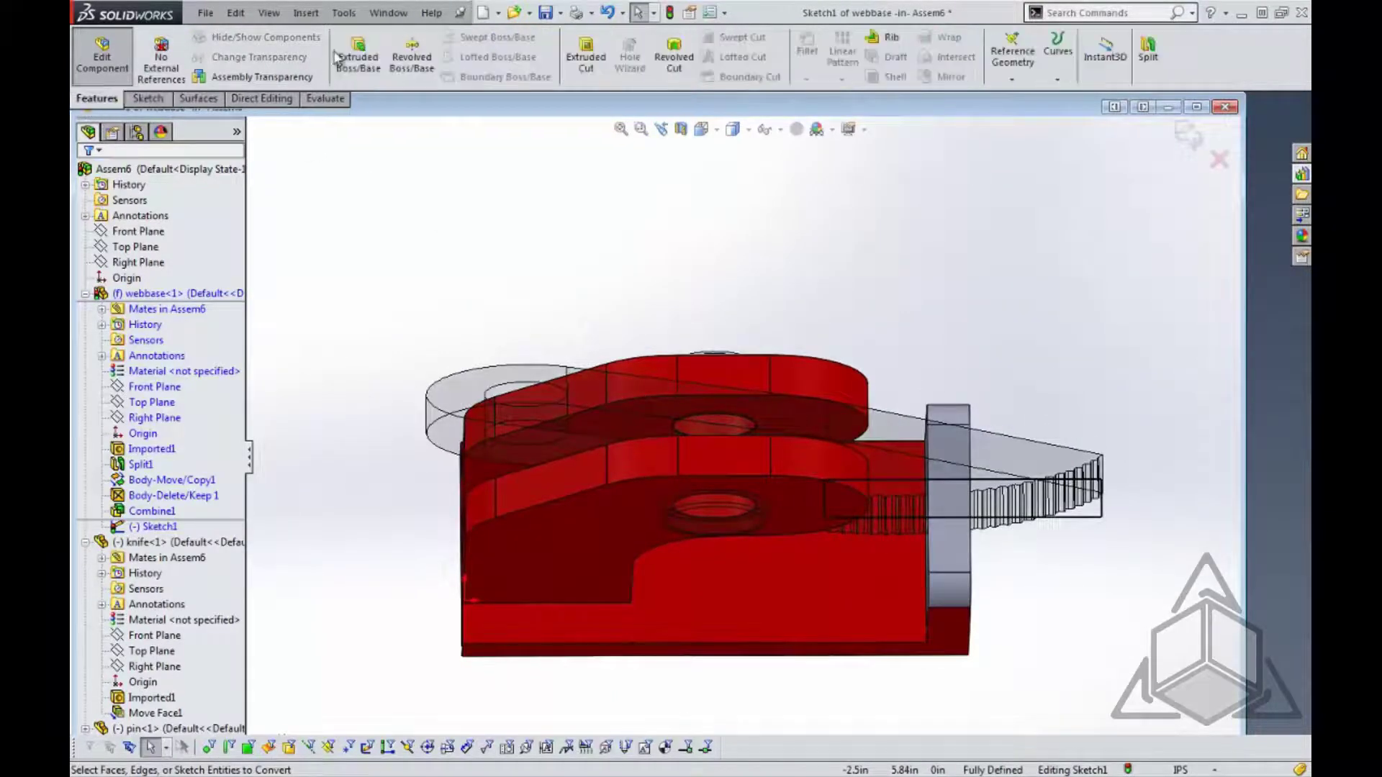
click(586, 58)
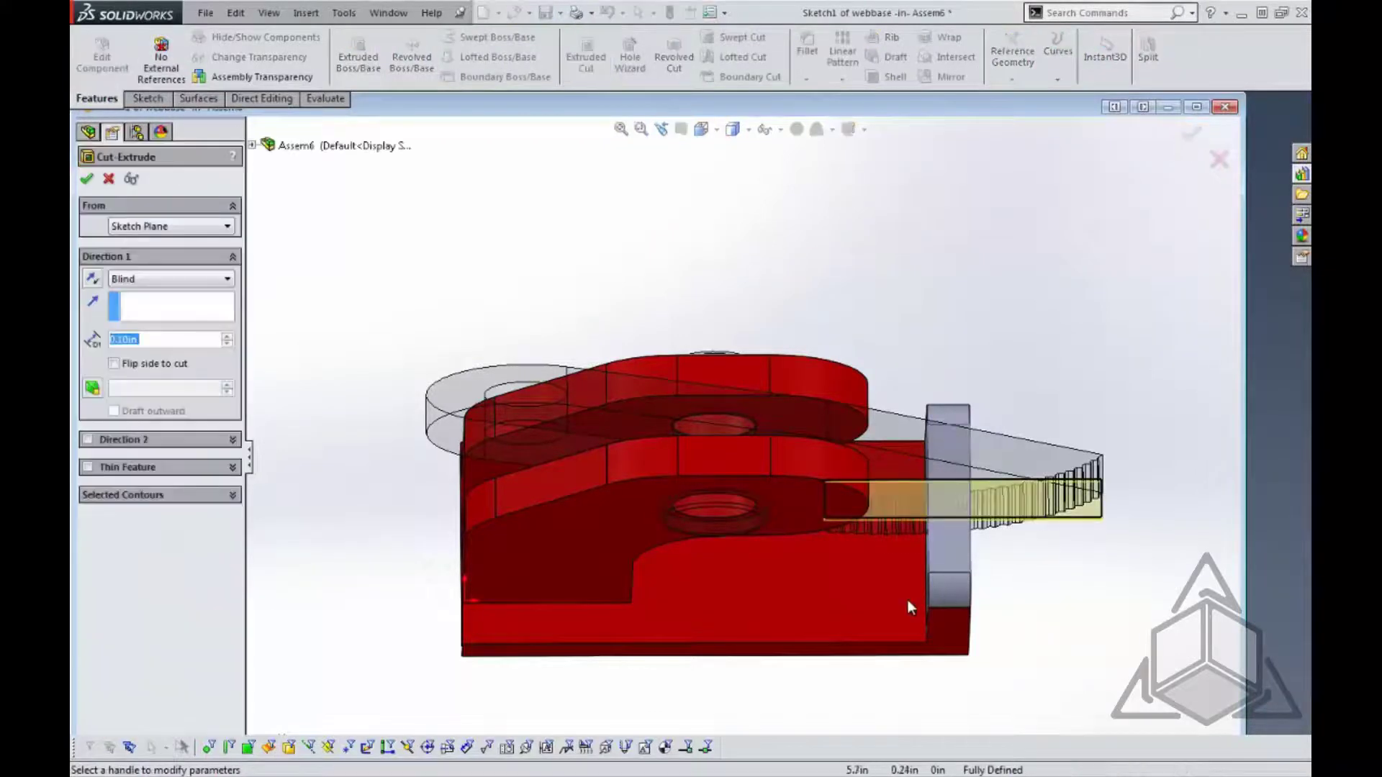
click(859, 597)
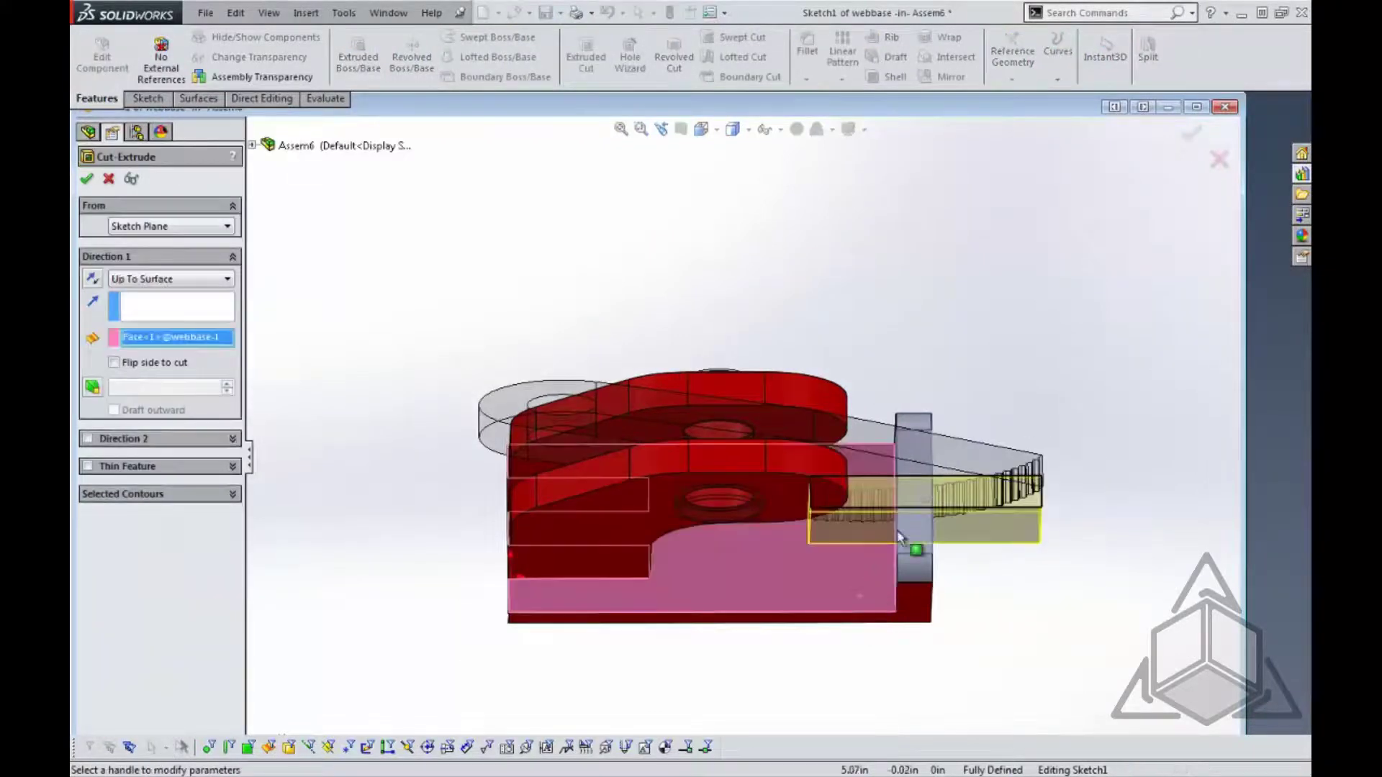
click(1191, 131)
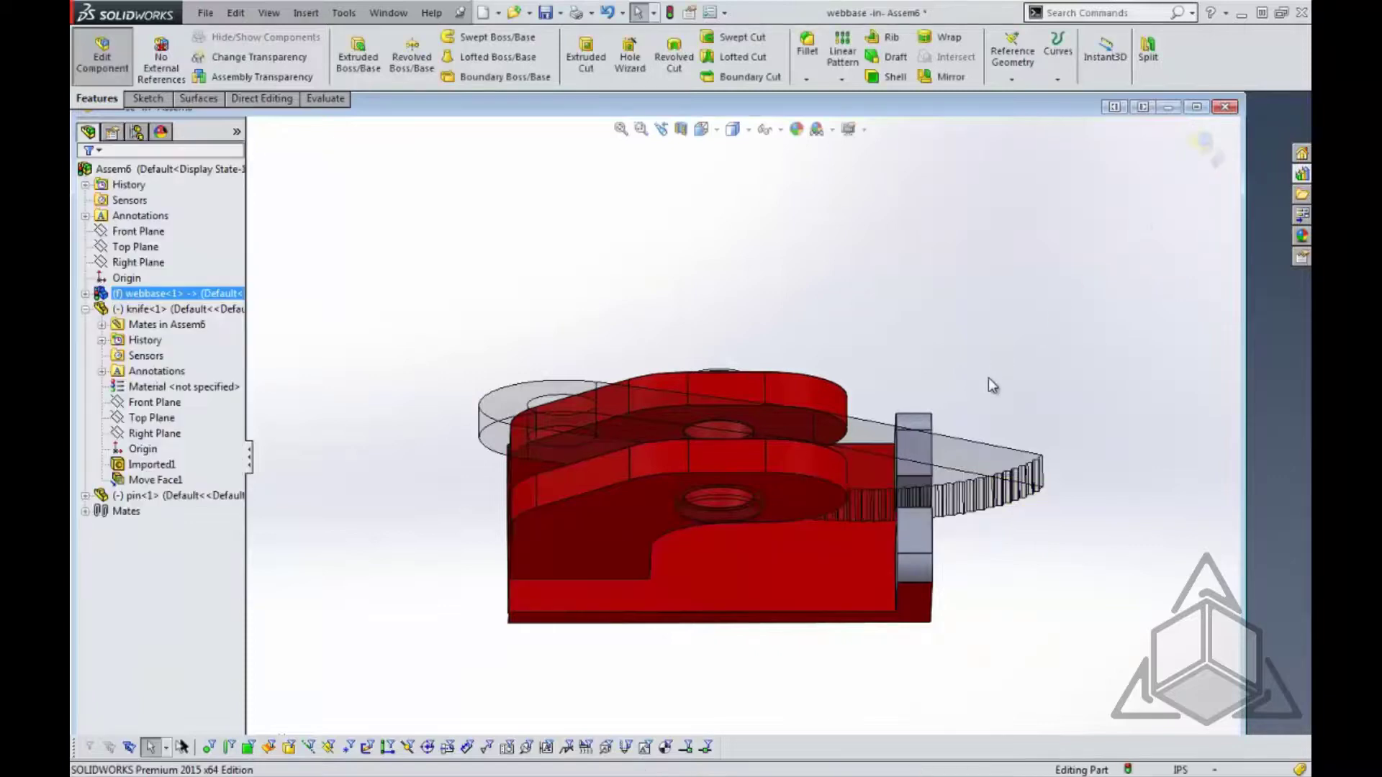
middle_drag(988, 377, 989, 237)
click(1203, 149)
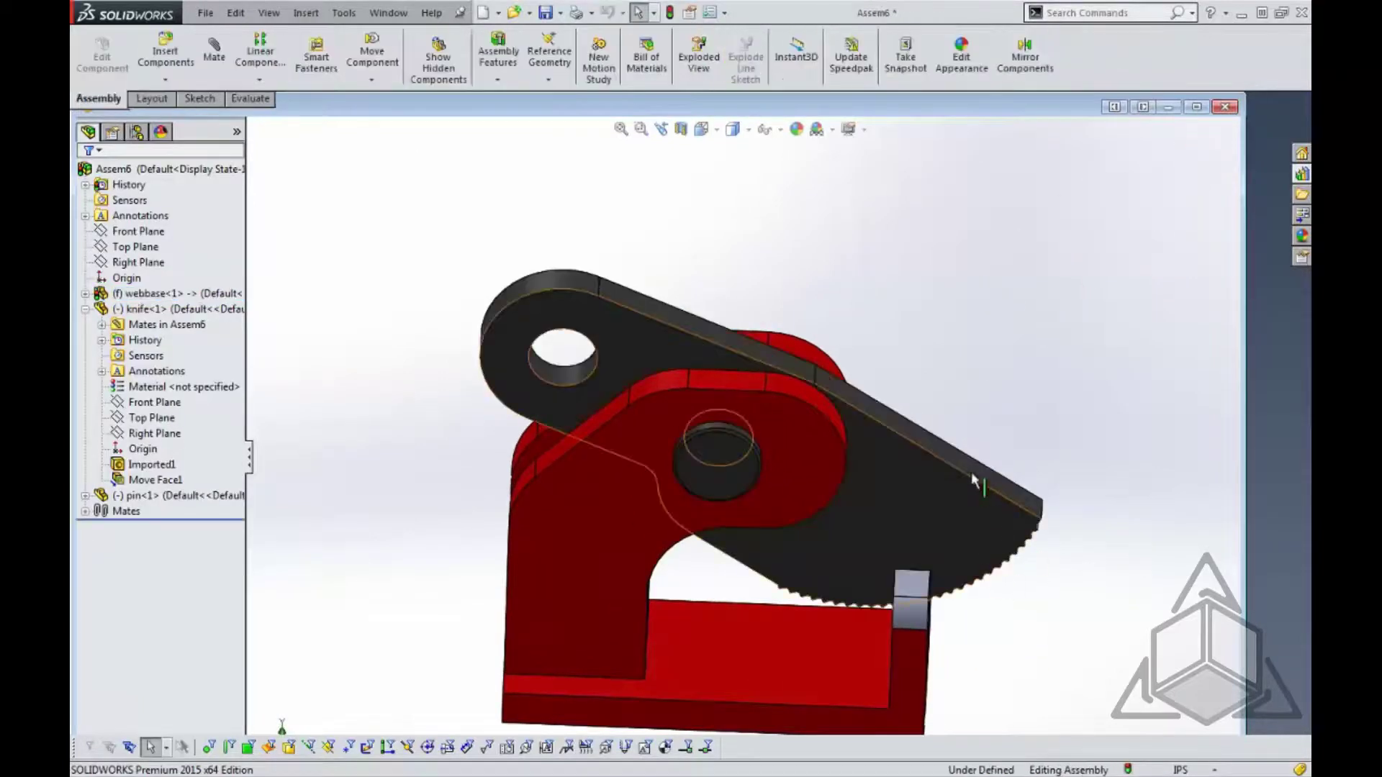
Swing the knife through the new slot in the block and examine its fit from several angles
middle_drag(970, 472, 953, 525)
drag(953, 525, 1040, 547)
scroll(1002, 345, up, 5)
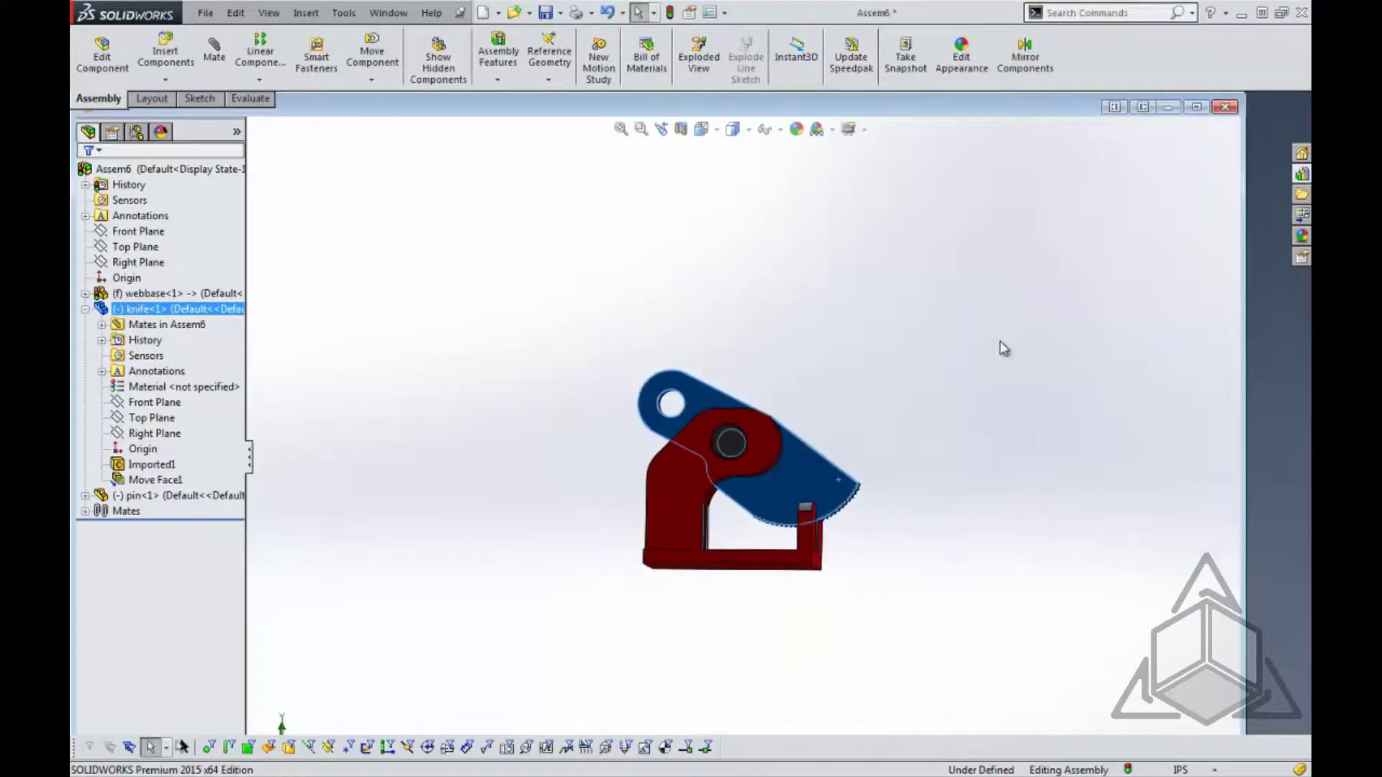
middle_drag(1001, 345, 996, 537)
scroll(996, 538, down, 1)
middle_drag(854, 481, 849, 411)
scroll(800, 475, down, 1)
drag(795, 484, 789, 517)
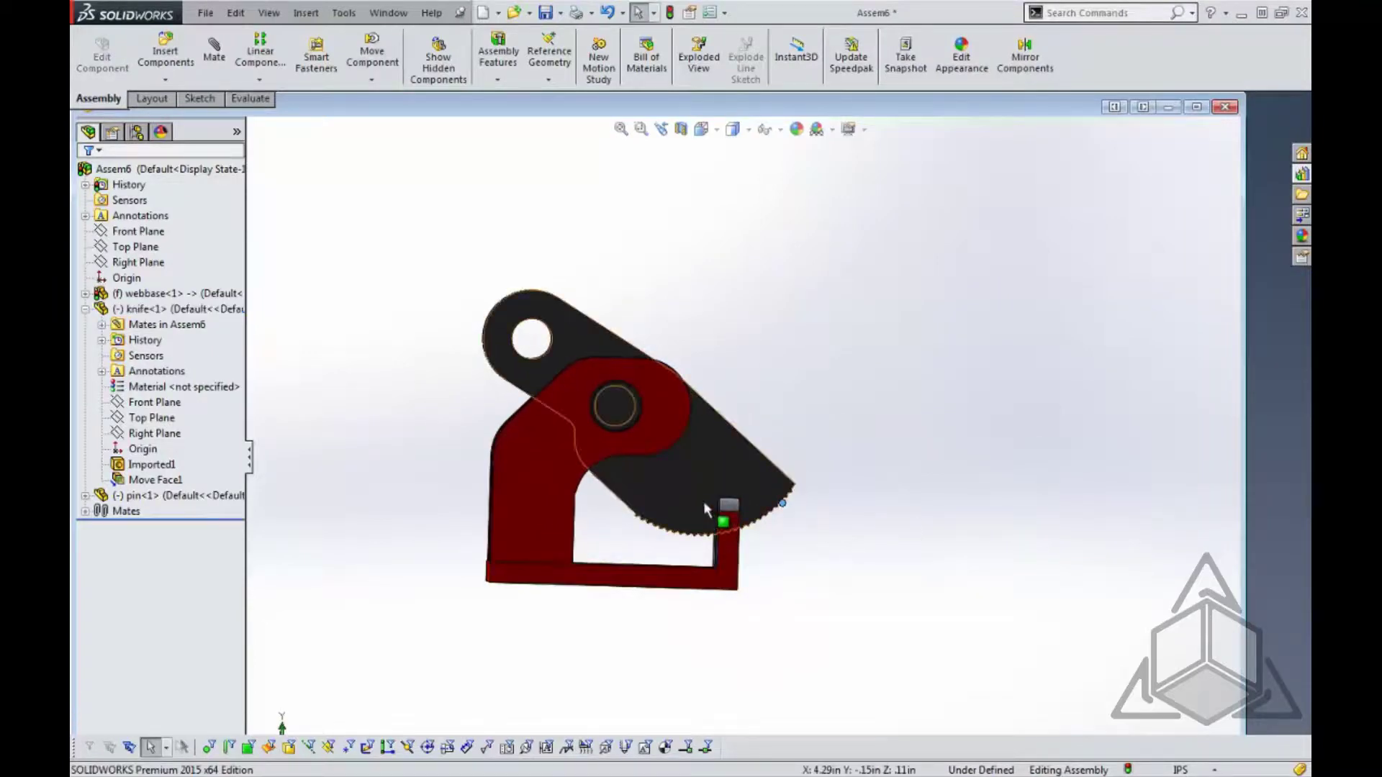